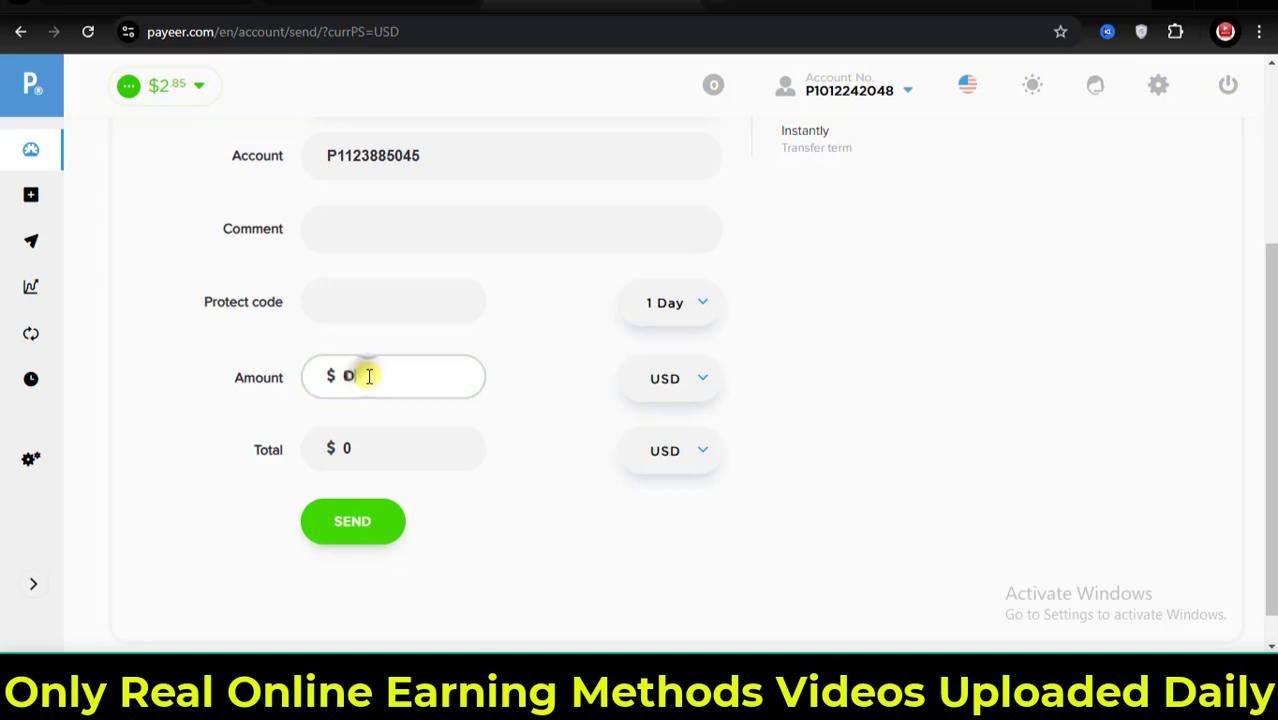
# - Set the transfer amount to 2 USD and view the available protect code durations without changing the 1 Day option
pyautogui.press('BackSpace')
pyautogui.write('2')
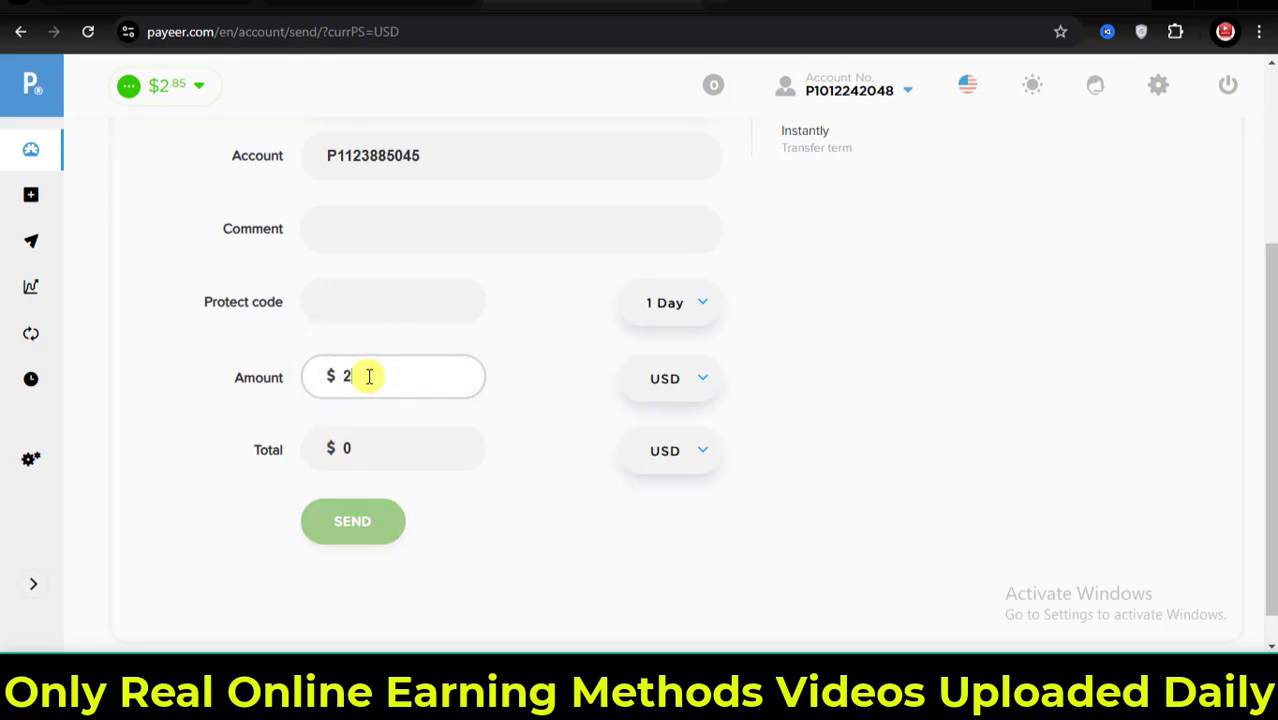
pyautogui.click(788, 356)
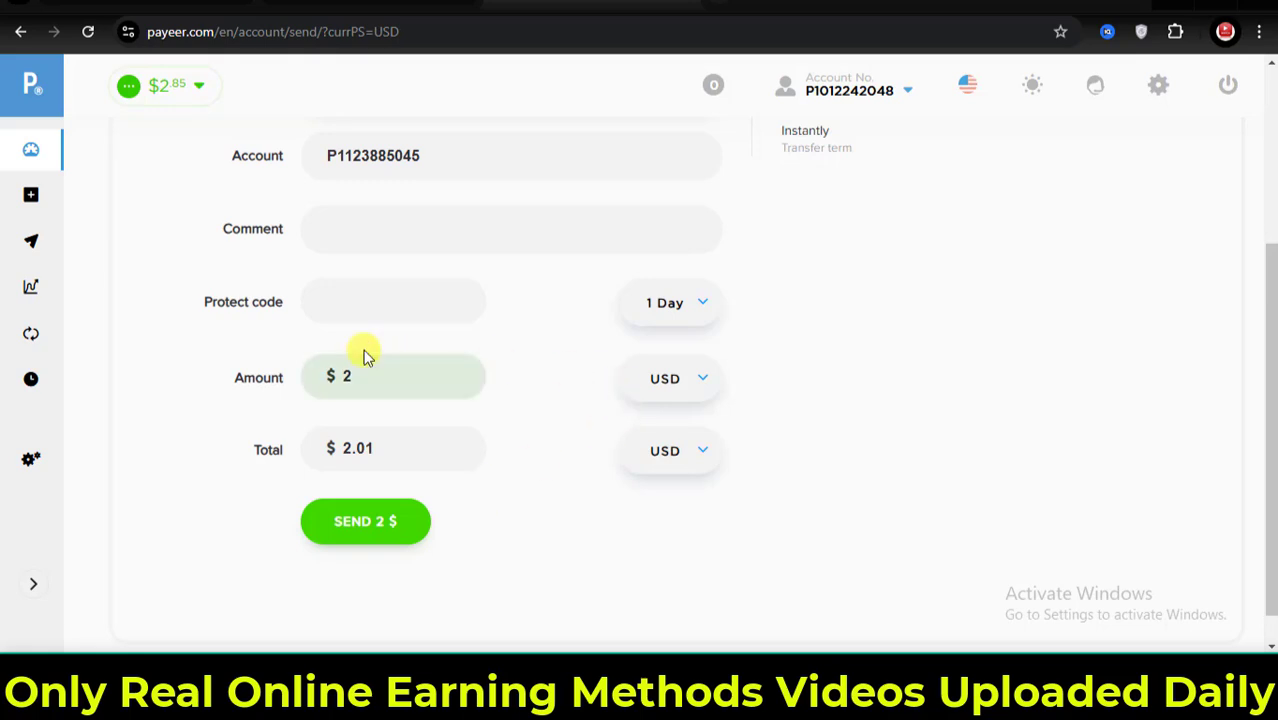
pyautogui.click(690, 318)
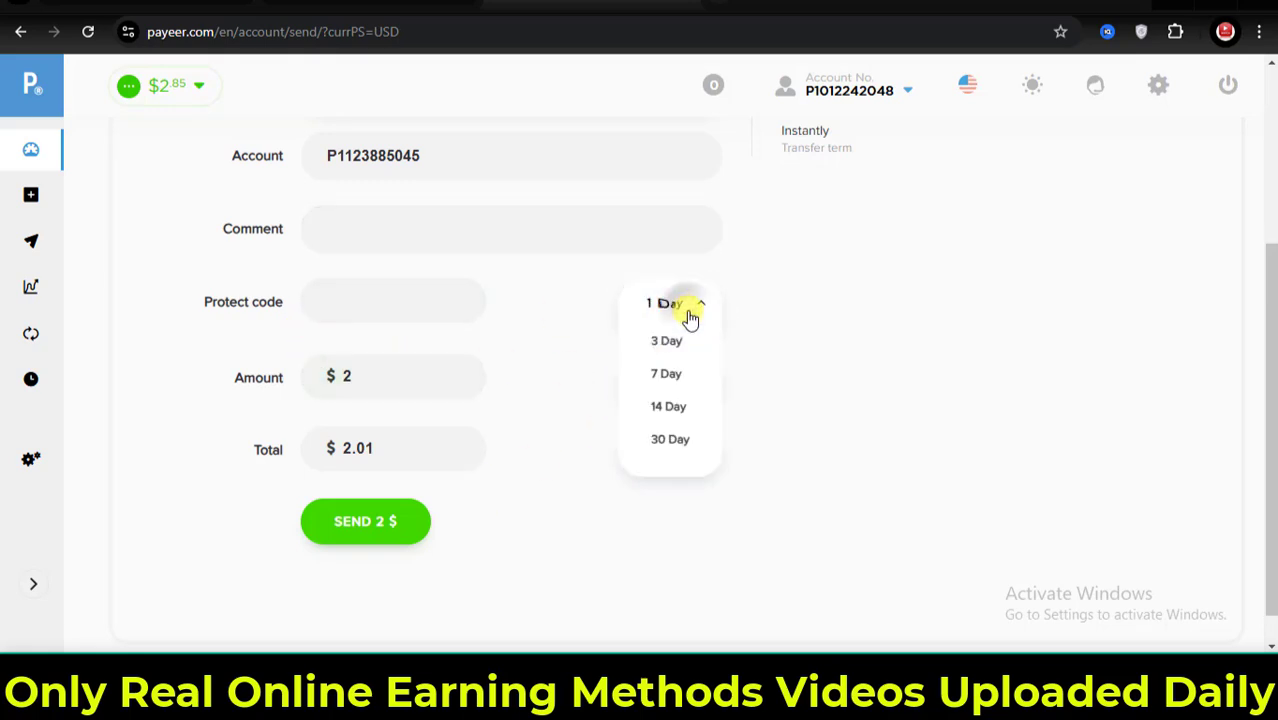
pyautogui.click(840, 320)
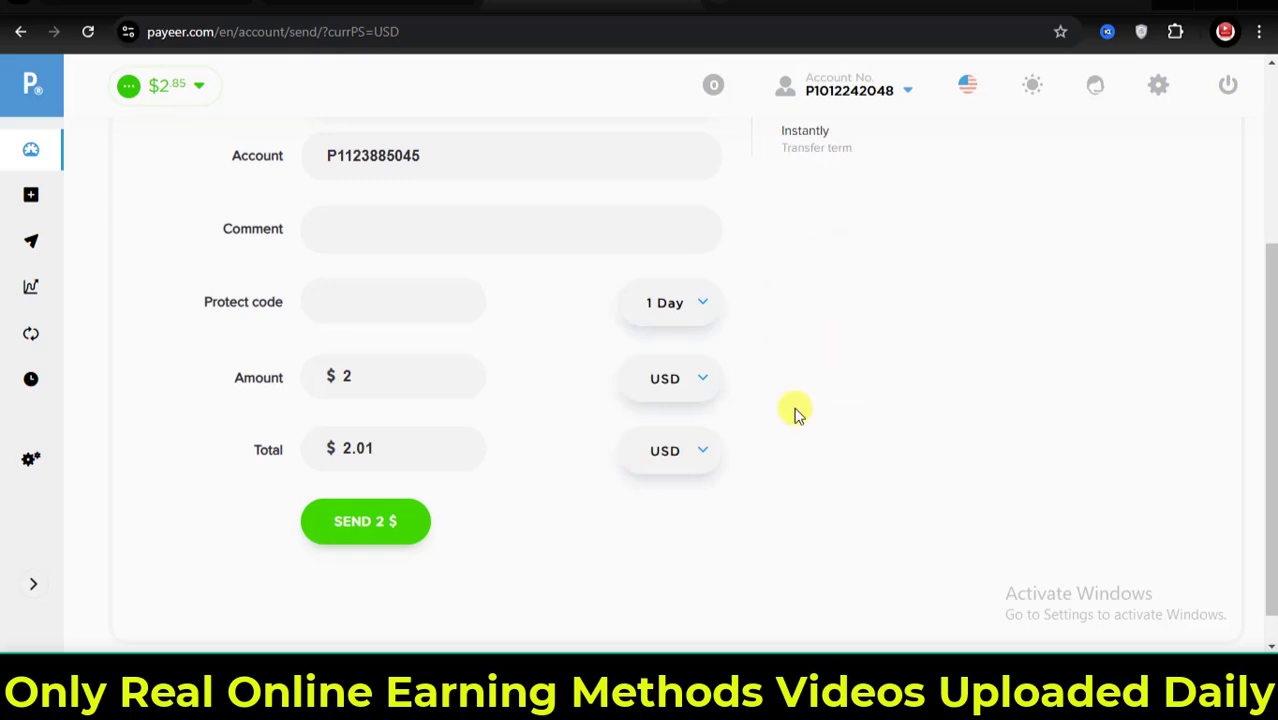
# - Compare the recipient account with the uskmal deposit page, send the 2 USD Payeer transfer, and dismiss the rating request
pyautogui.scroll(2, 600, 480)
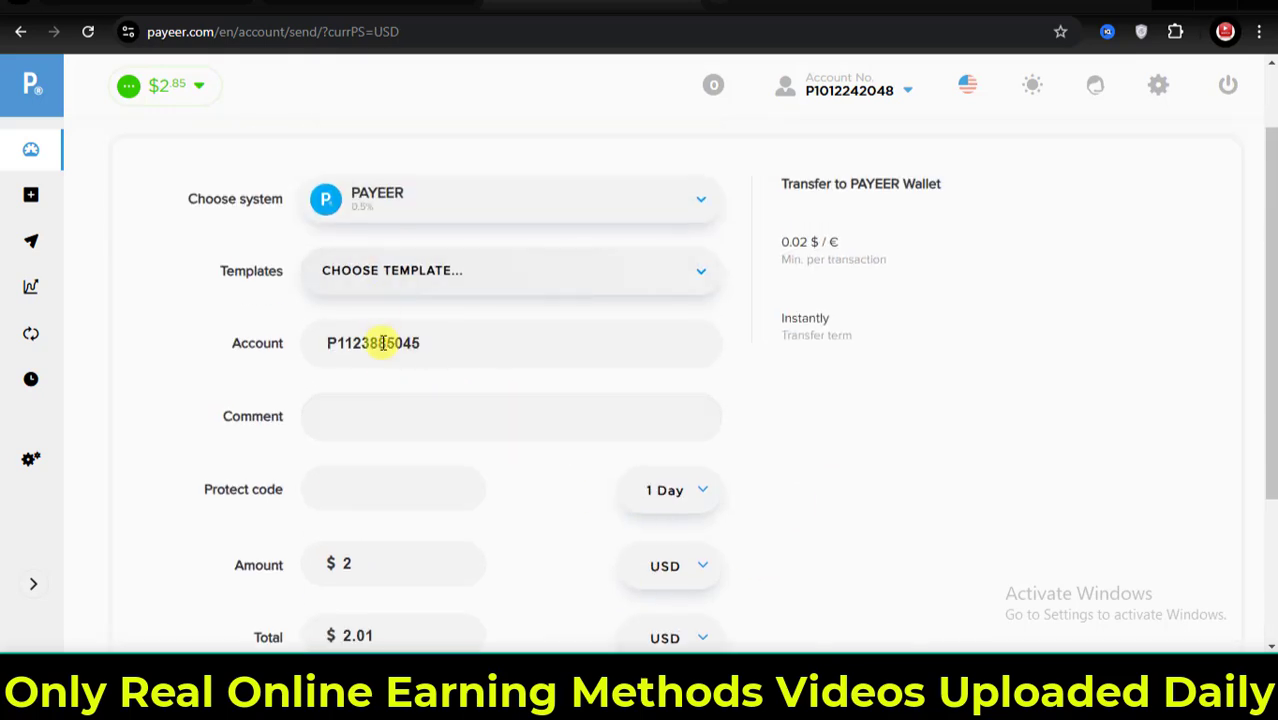
pyautogui.hotkey('ctrl', 'Tab')
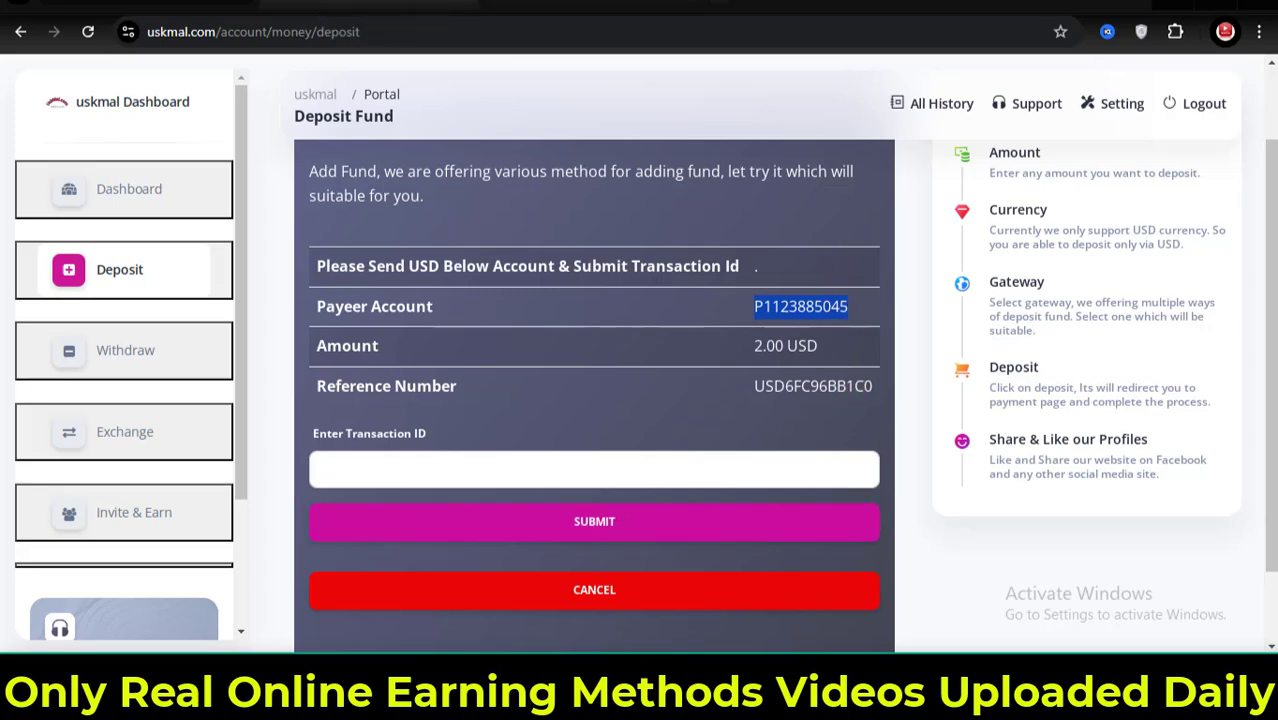
pyautogui.hotkey('ctrl', 'Tab')
pyautogui.scroll(-2, 523, 507)
pyautogui.click(390, 528)
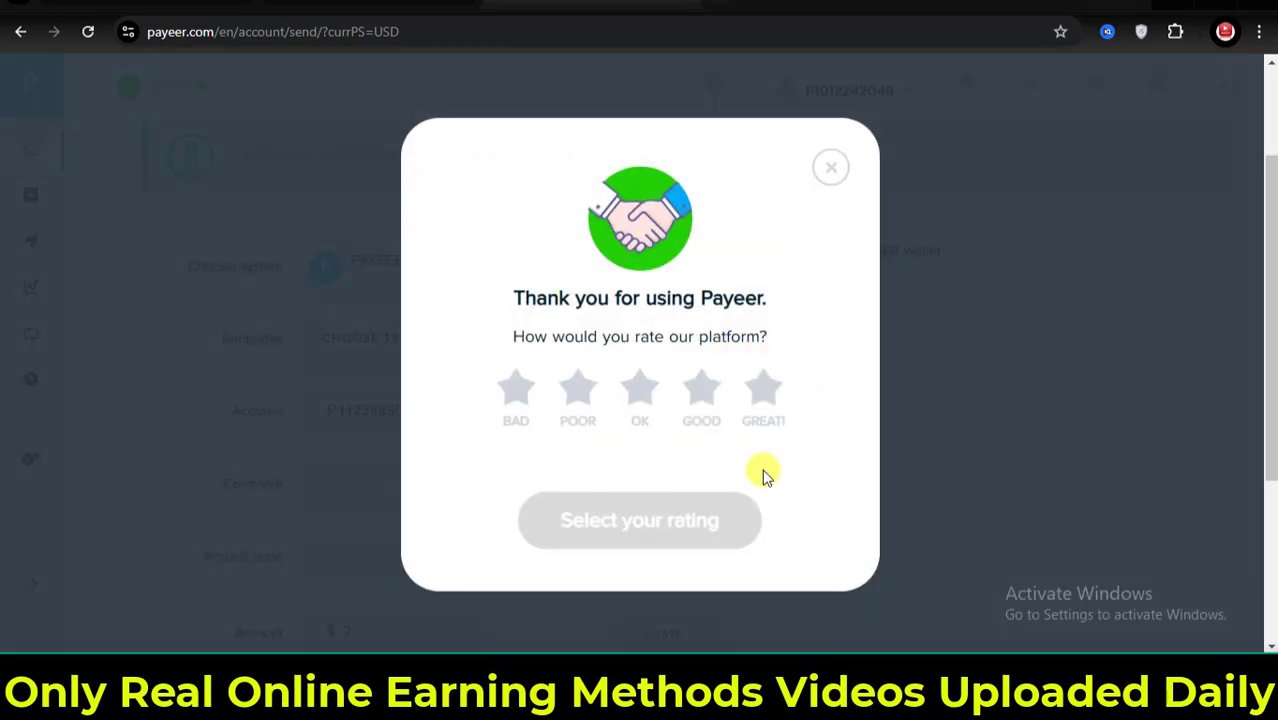
pyautogui.click(831, 167)
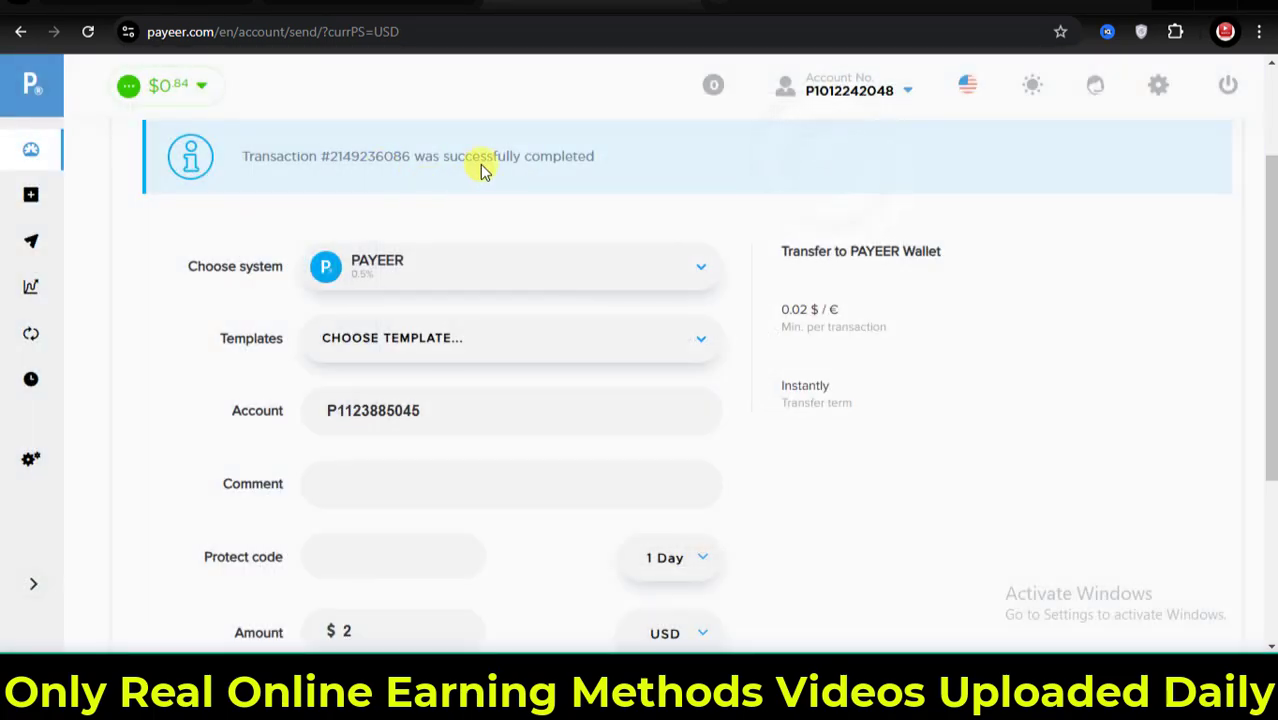
# - Copy the transaction number from the transfer's completion notice
pyautogui.moveTo(410, 157); pyautogui.dragTo(334, 157)
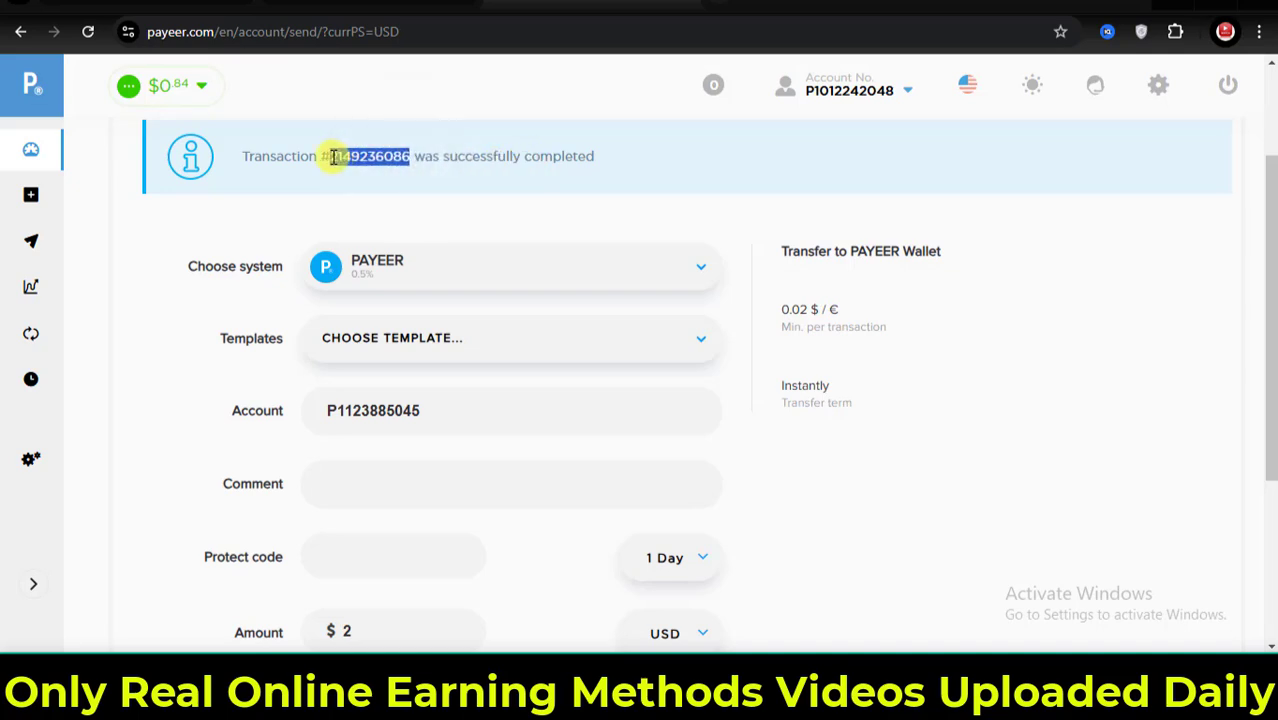
pyautogui.rightClick(337, 157)
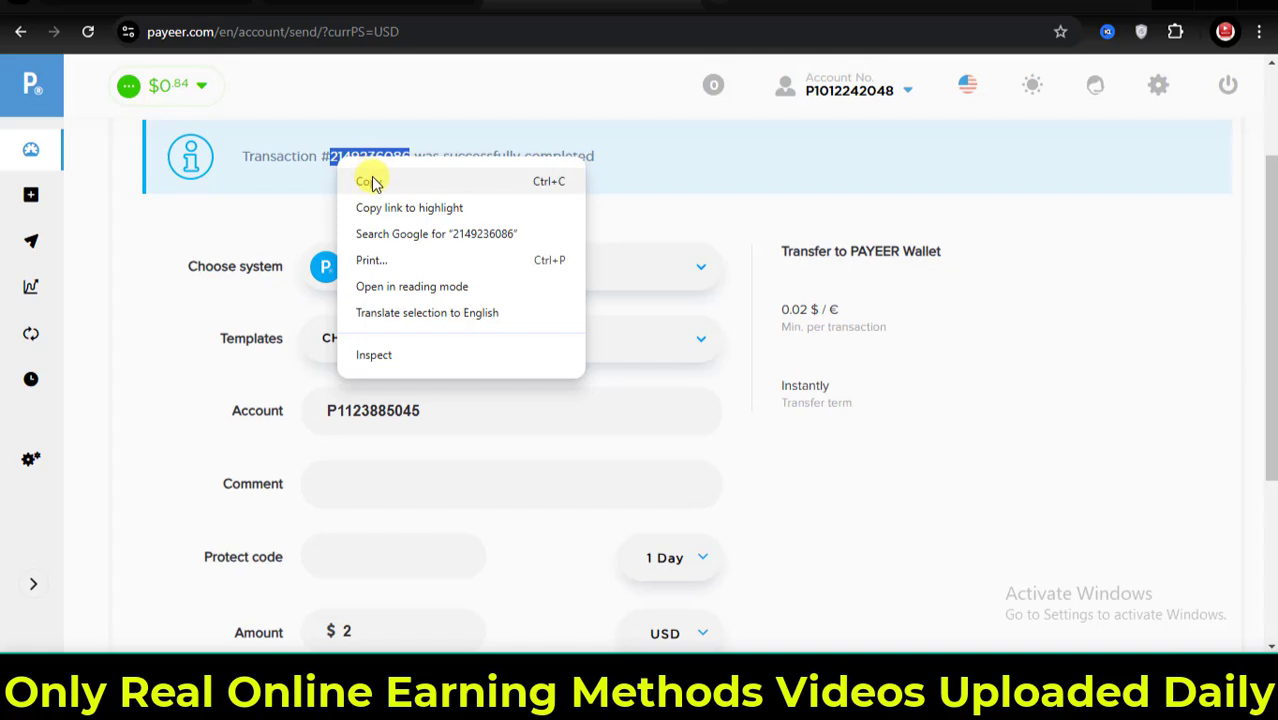
pyautogui.click(365, 177)
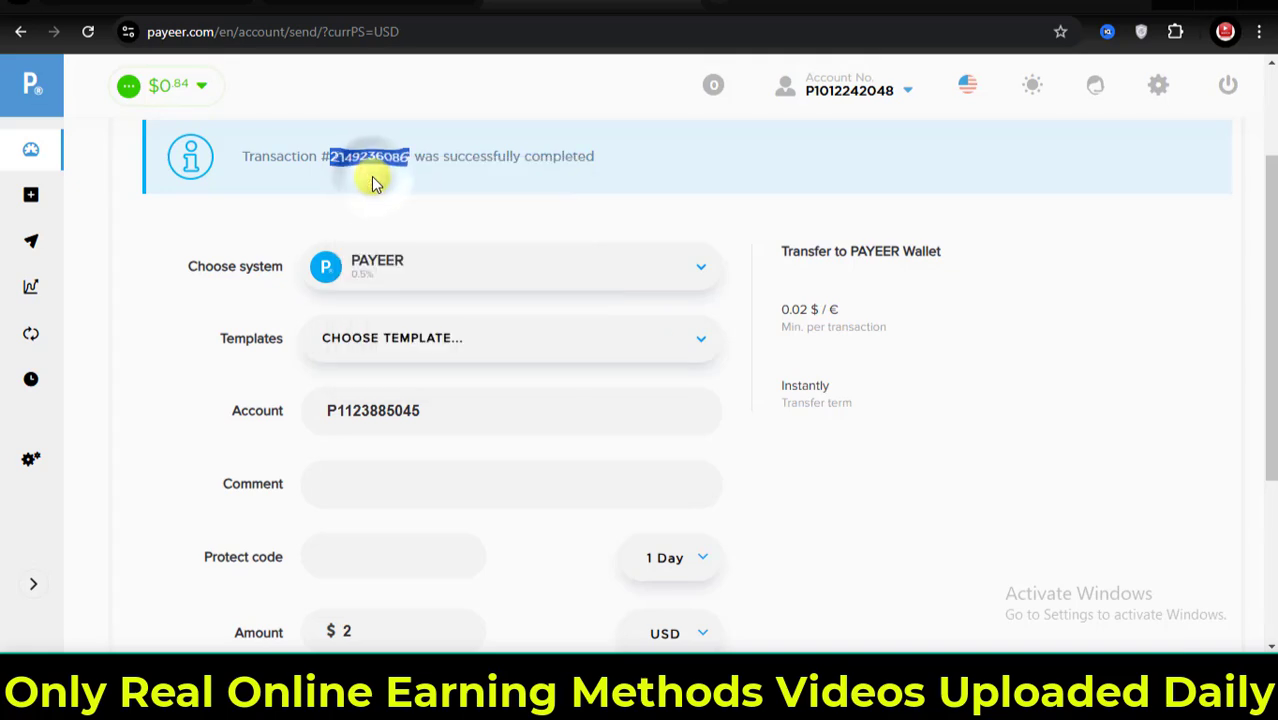
# - View the details of the latest USD transfer in the Payeer transaction history and highlight its operation ID
pyautogui.click(26, 387)
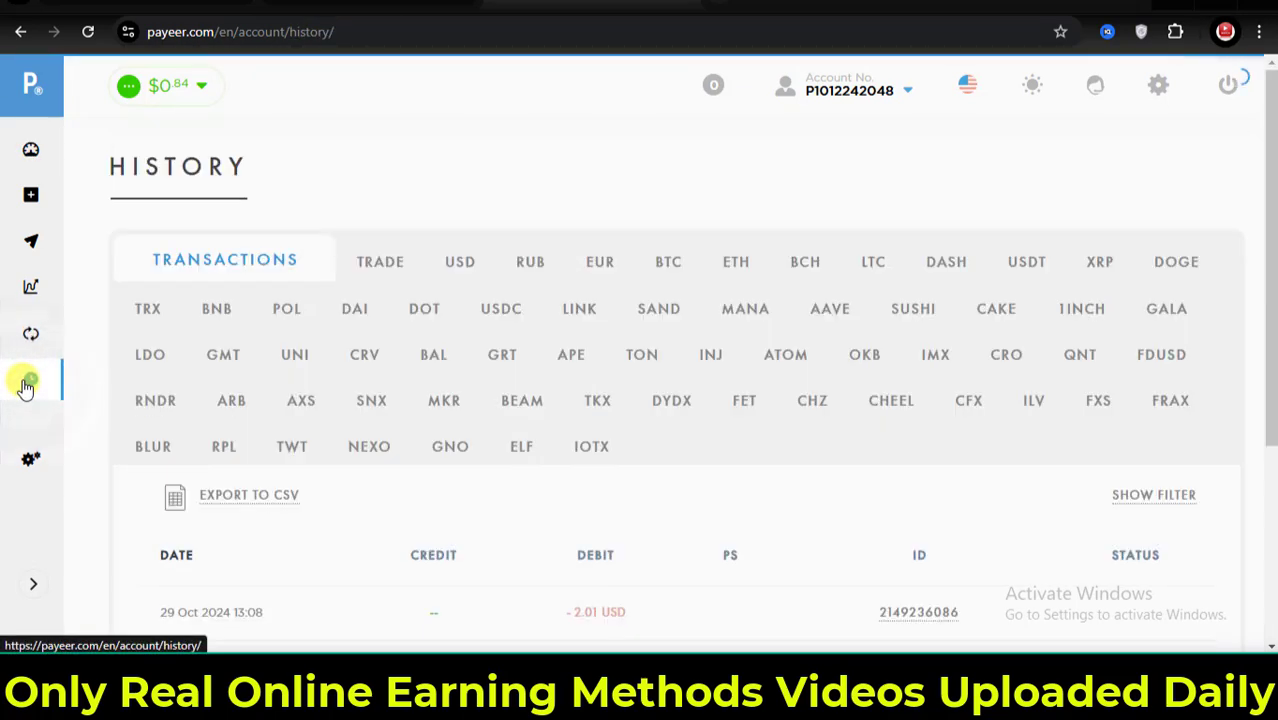
pyautogui.scroll(-3, 408, 422)
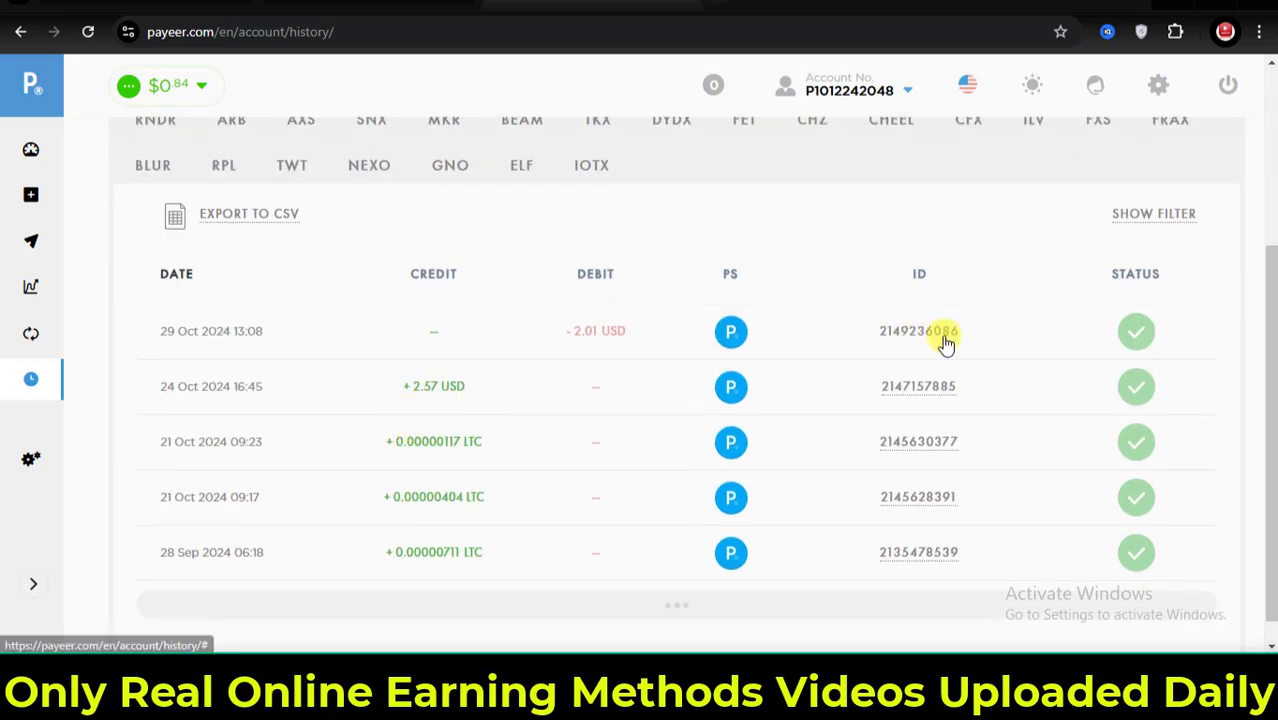
pyautogui.click(915, 340)
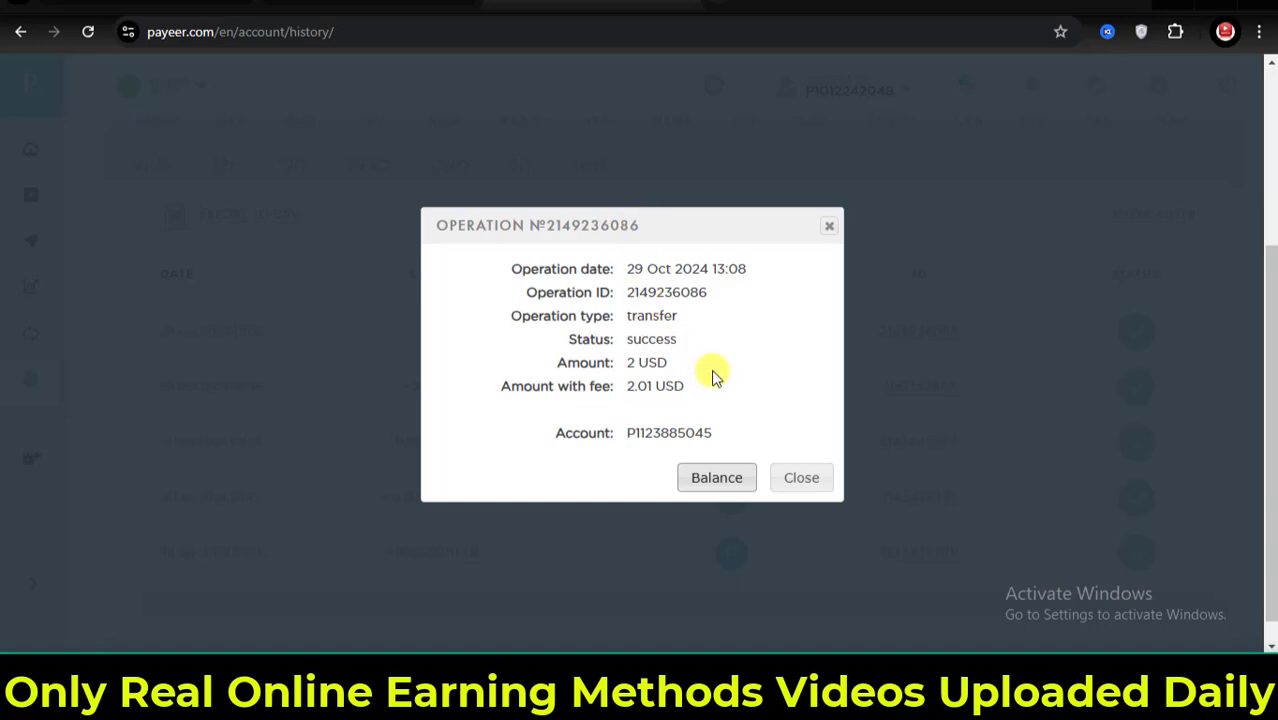
pyautogui.doubleClick(670, 291)
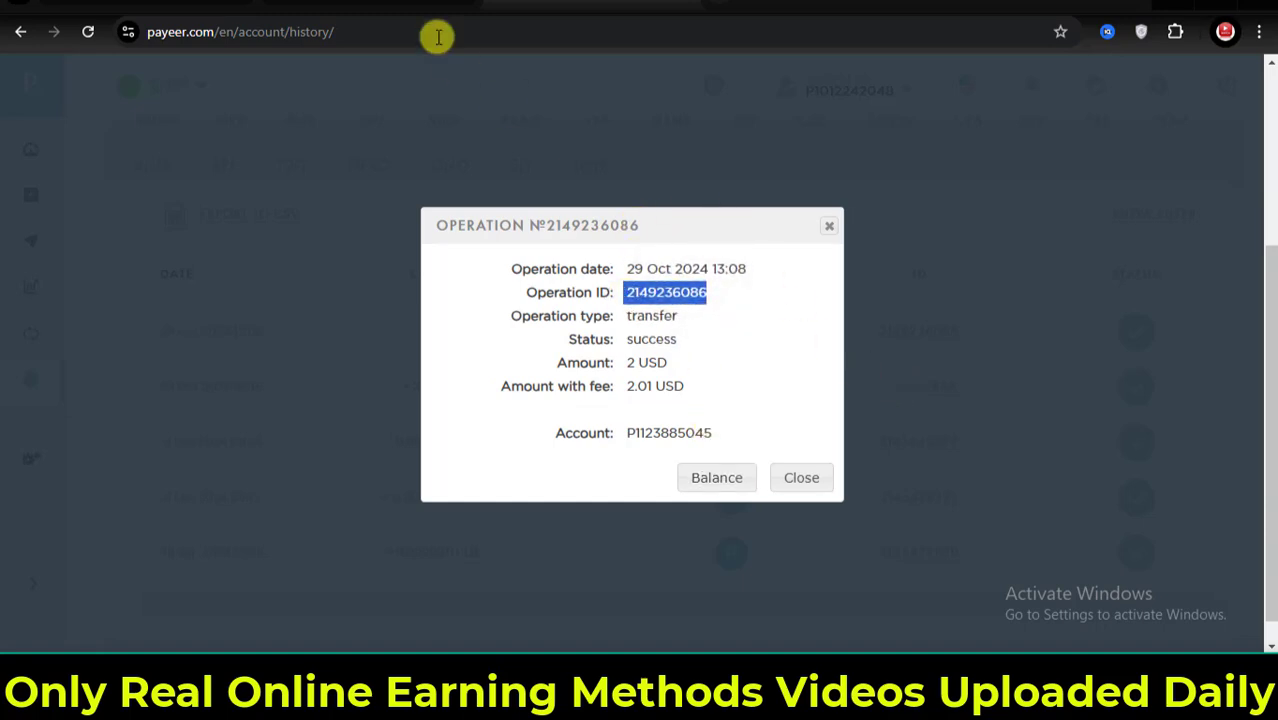
# - Switch to uskmal, submit the copied transaction ID for the pending 2.00 USD deposit, and return to the dashboard
pyautogui.click(400, 5)
pyautogui.scroll(-1, 540, 375)
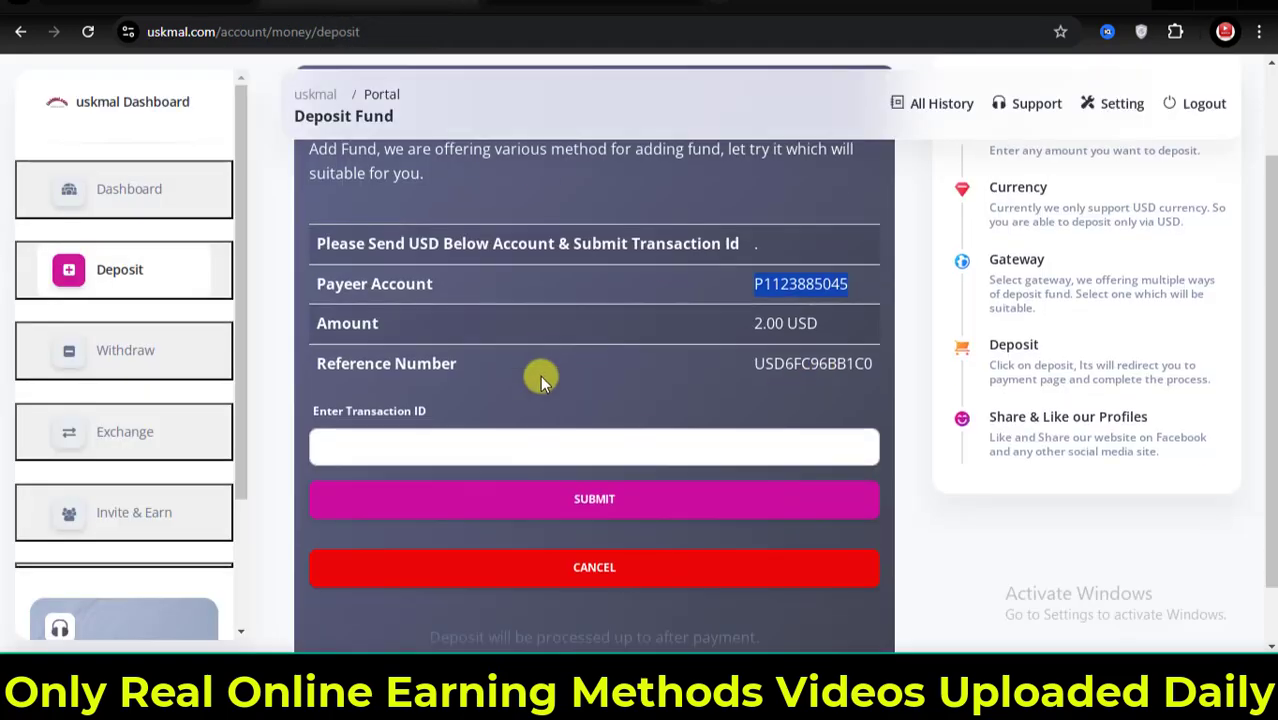
pyautogui.click(479, 372)
pyautogui.rightClick(479, 372)
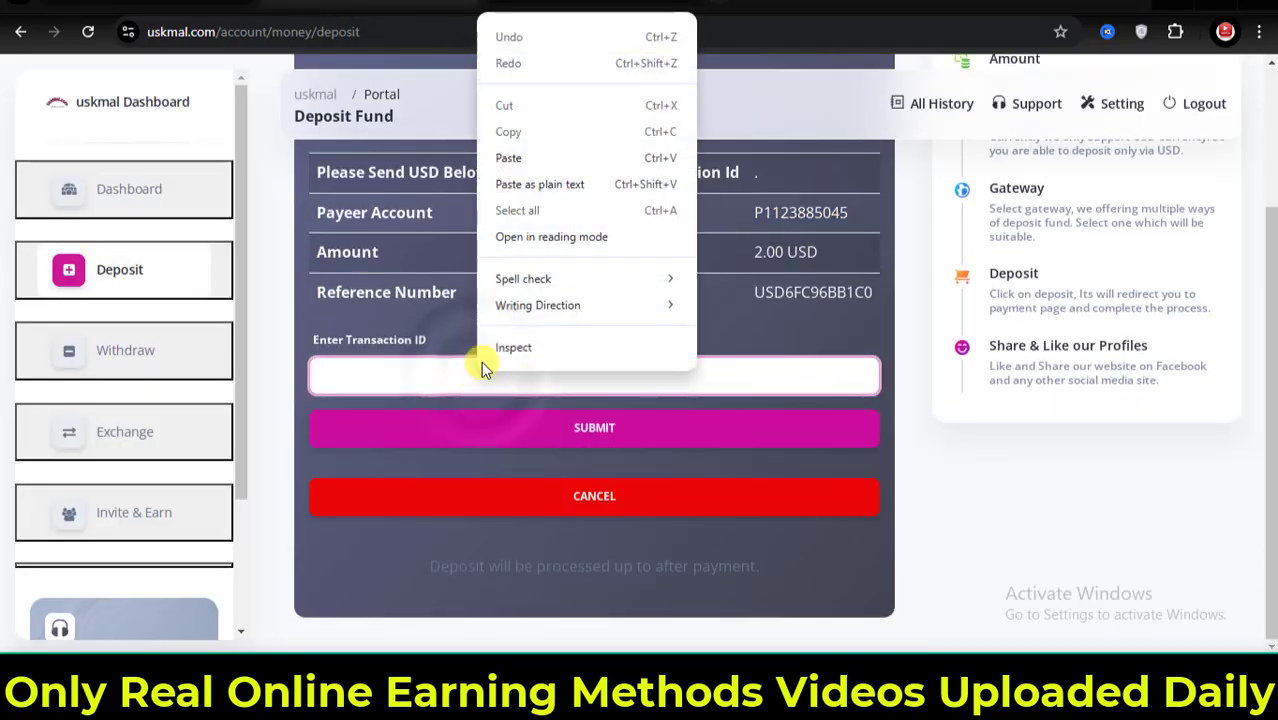
pyautogui.click(533, 163)
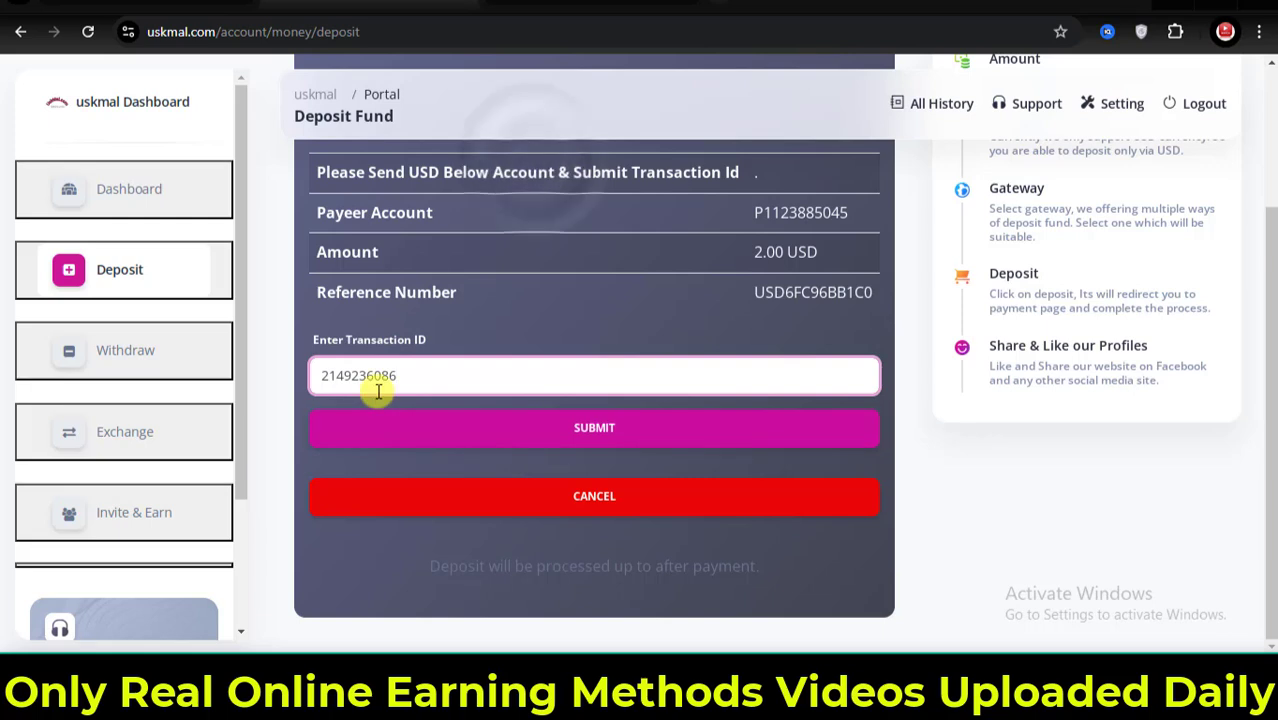
pyautogui.click(605, 435)
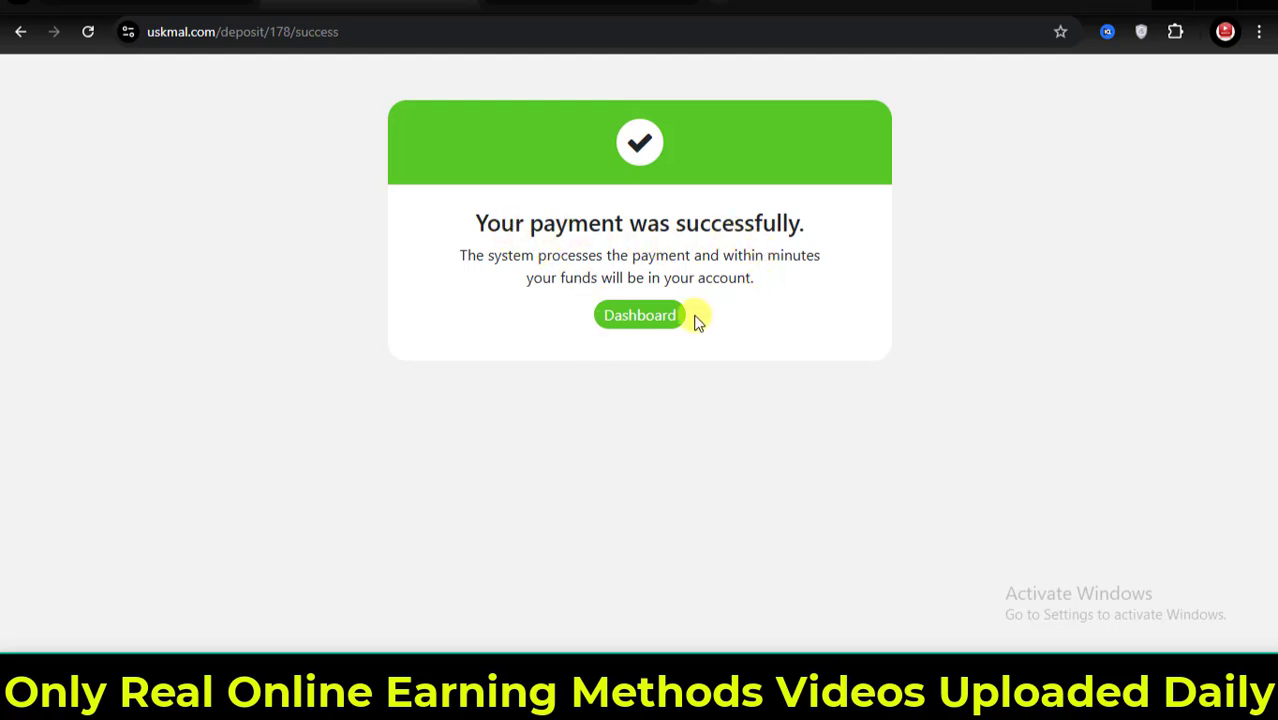
pyautogui.click(637, 318)
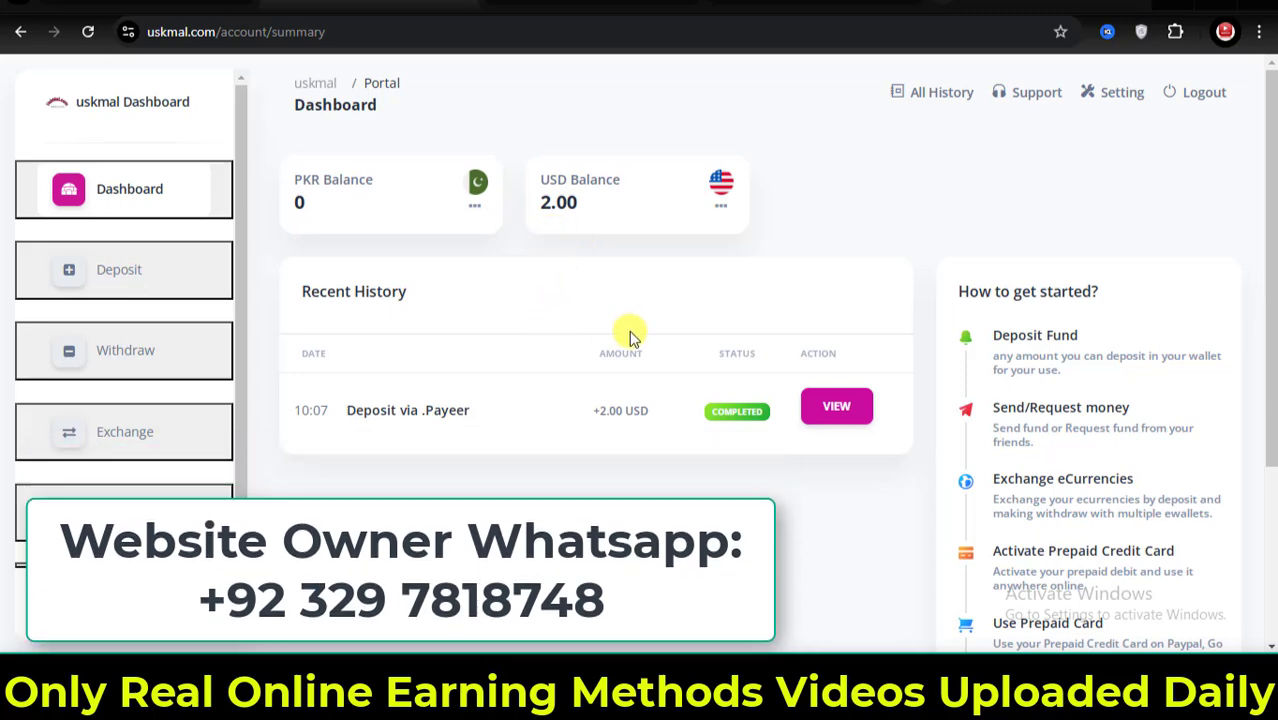
# - Convert 2 USD from the USD wallet to PKR with the currency converter on the Exchange page
pyautogui.click(135, 358)
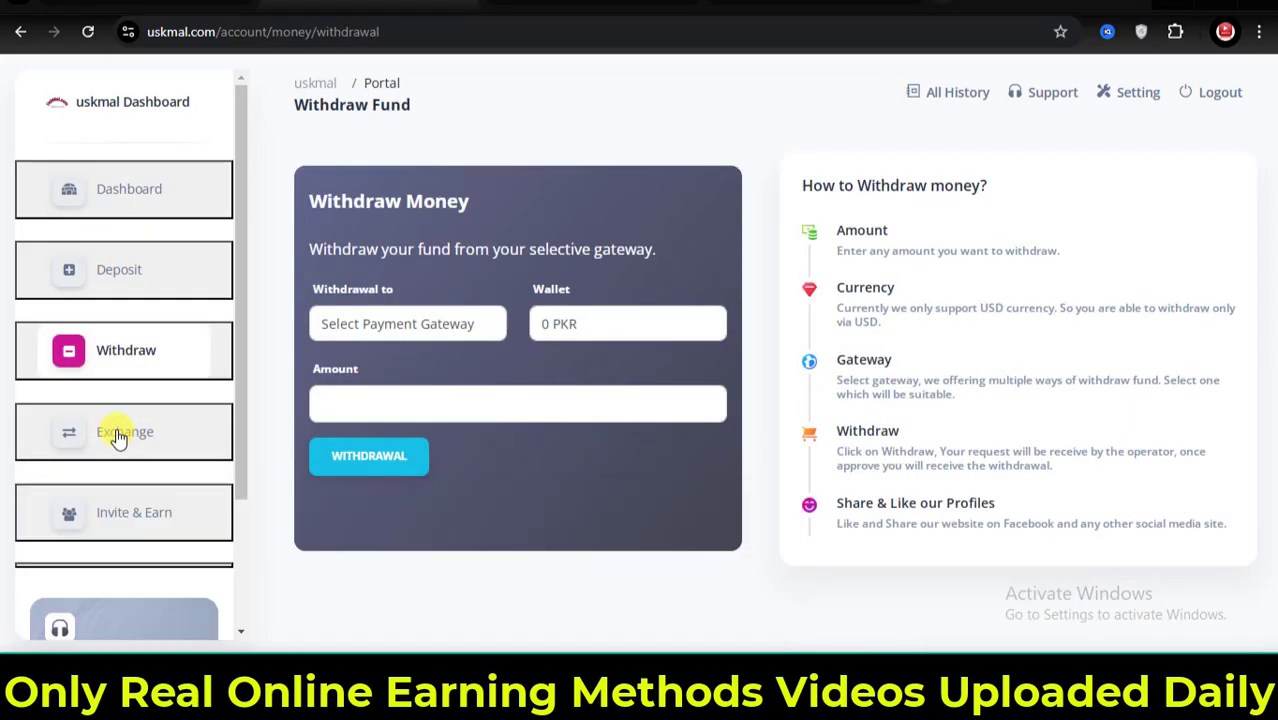
pyautogui.click(114, 434)
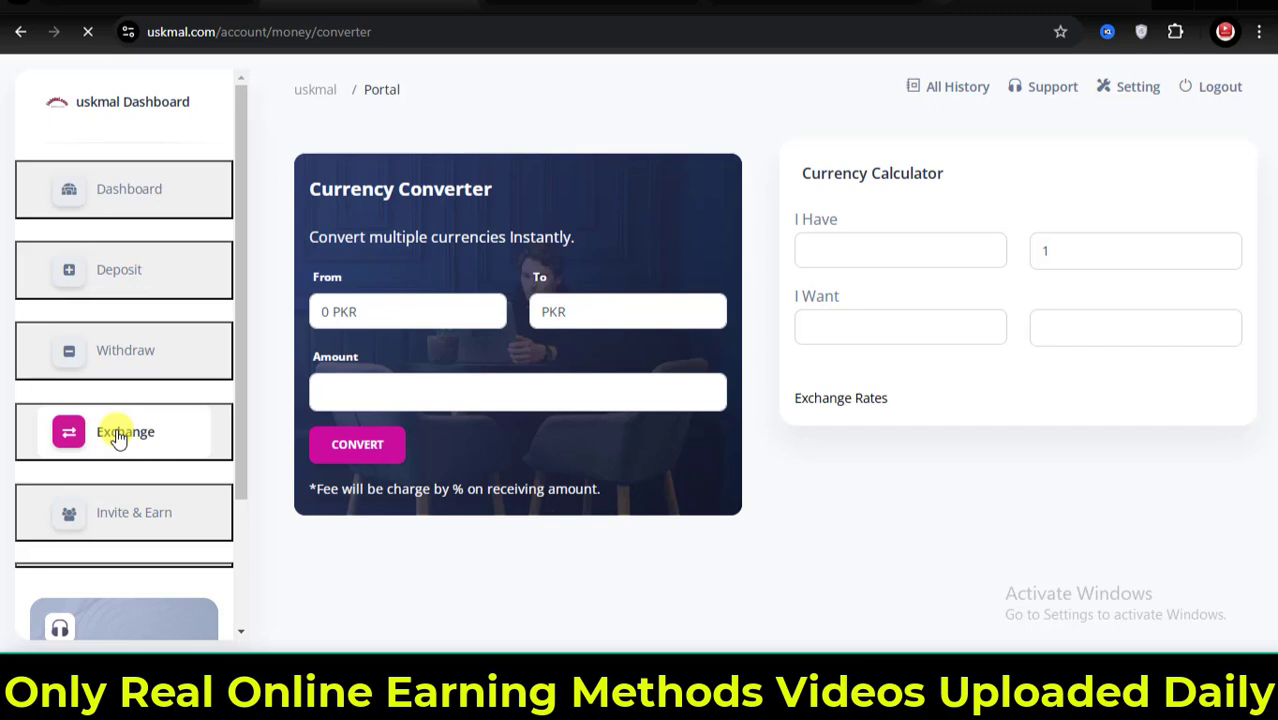
pyautogui.click(385, 308)
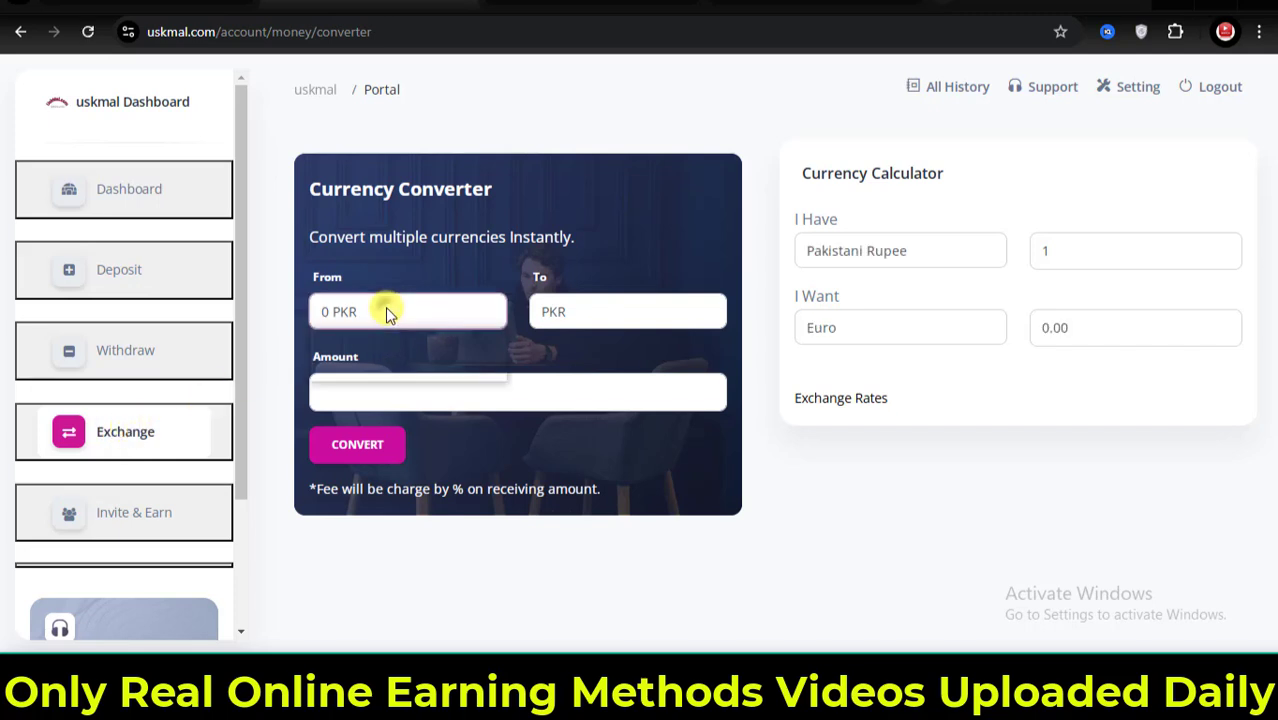
pyautogui.click(357, 365)
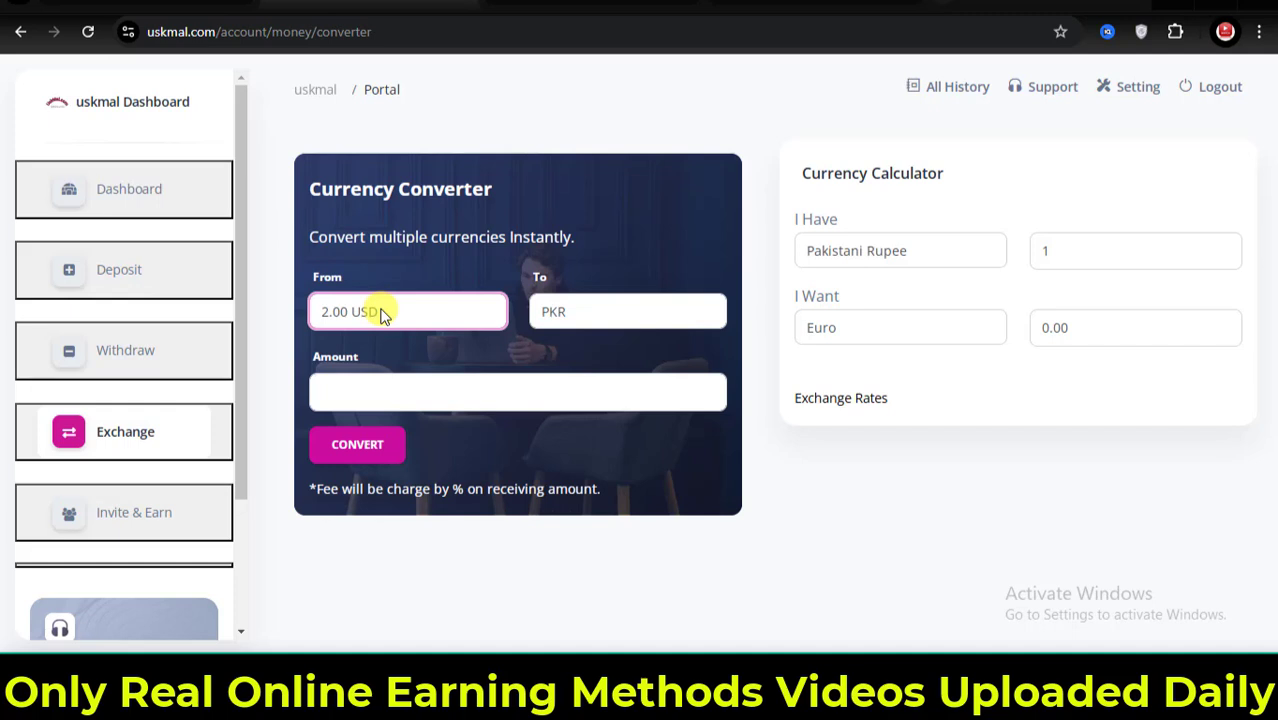
pyautogui.click(402, 400)
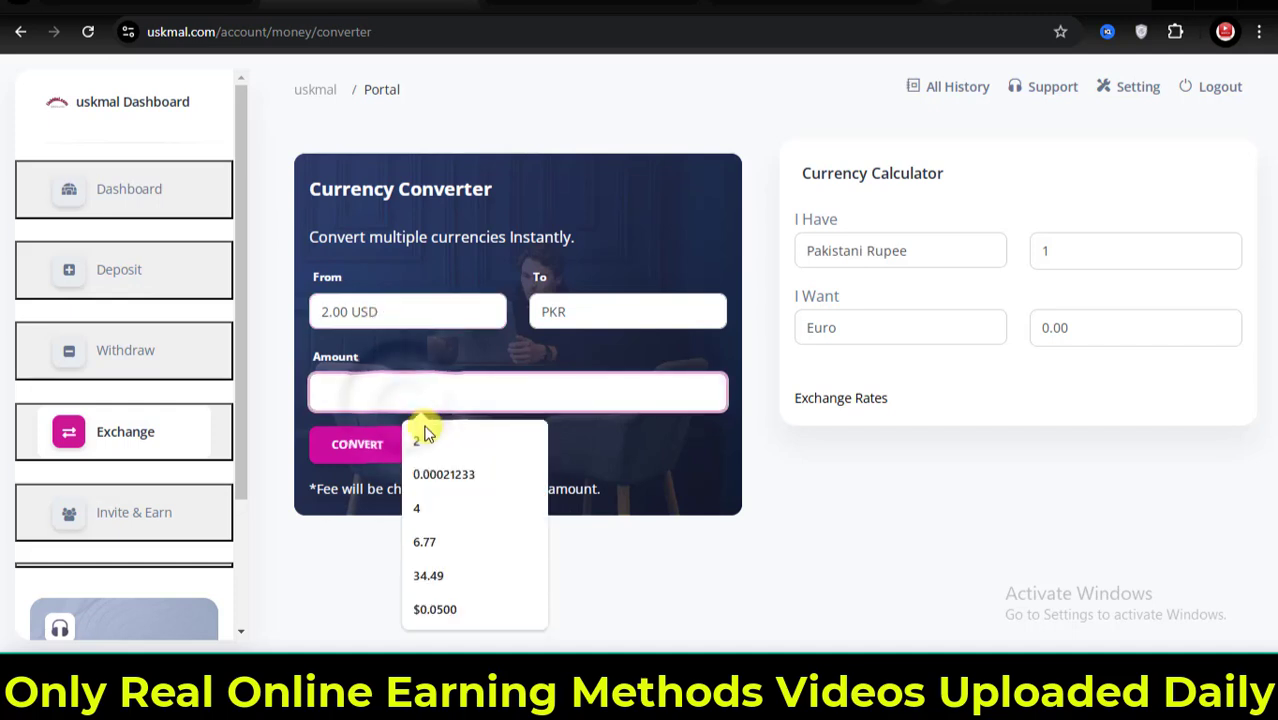
pyautogui.click(427, 433)
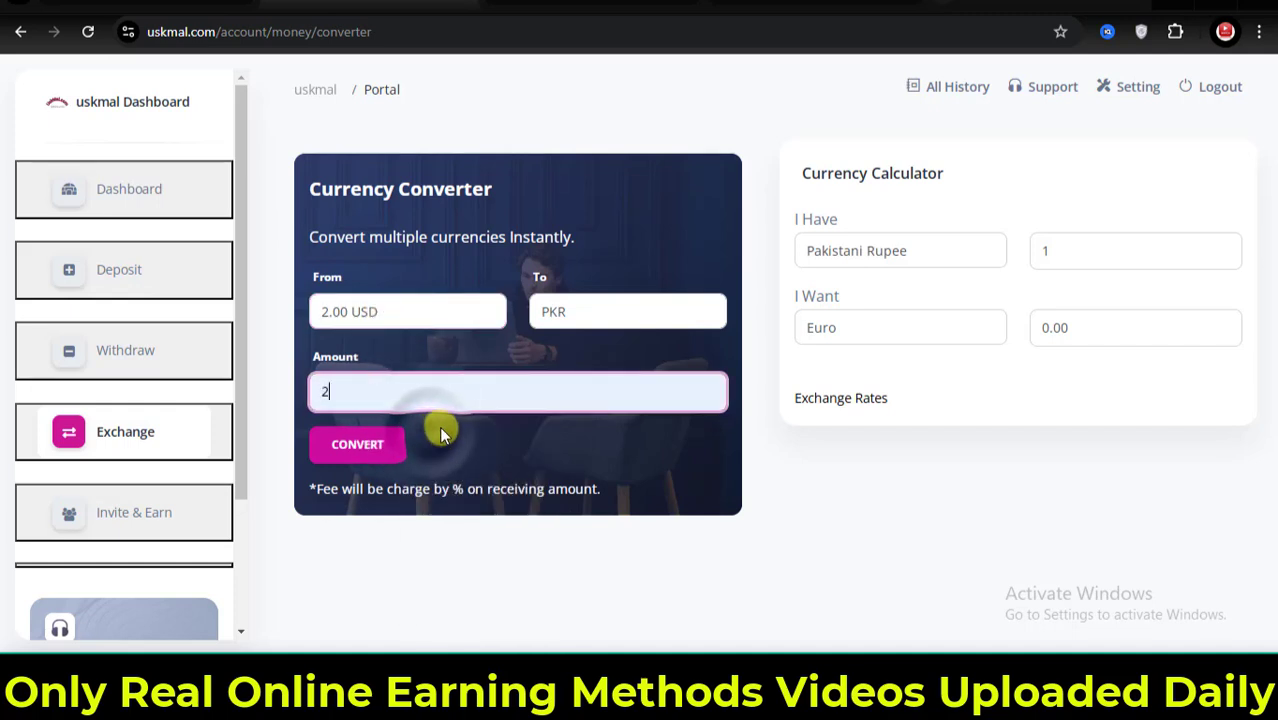
pyautogui.click(786, 467)
pyautogui.click(368, 448)
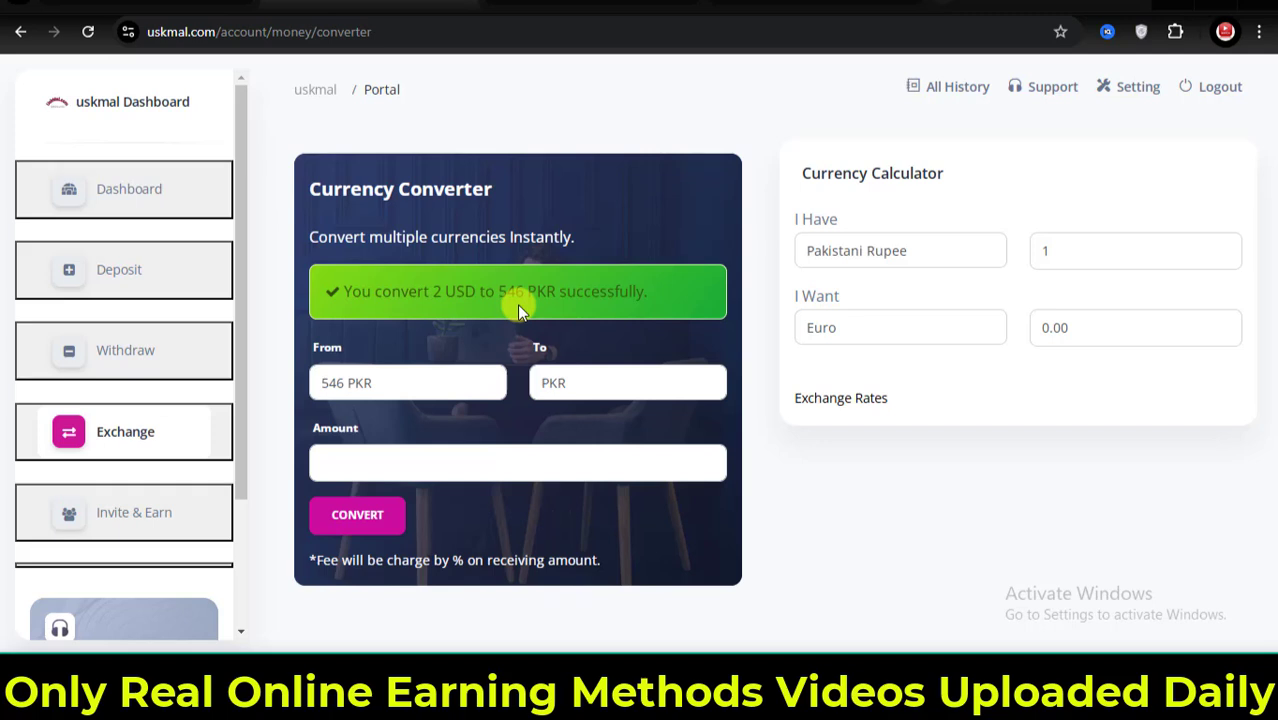
# - Check the wallet balances on the dashboard, and start a withdrawal from the PKR wallet with Jazz Cash as the payment gateway
pyautogui.click(151, 190)
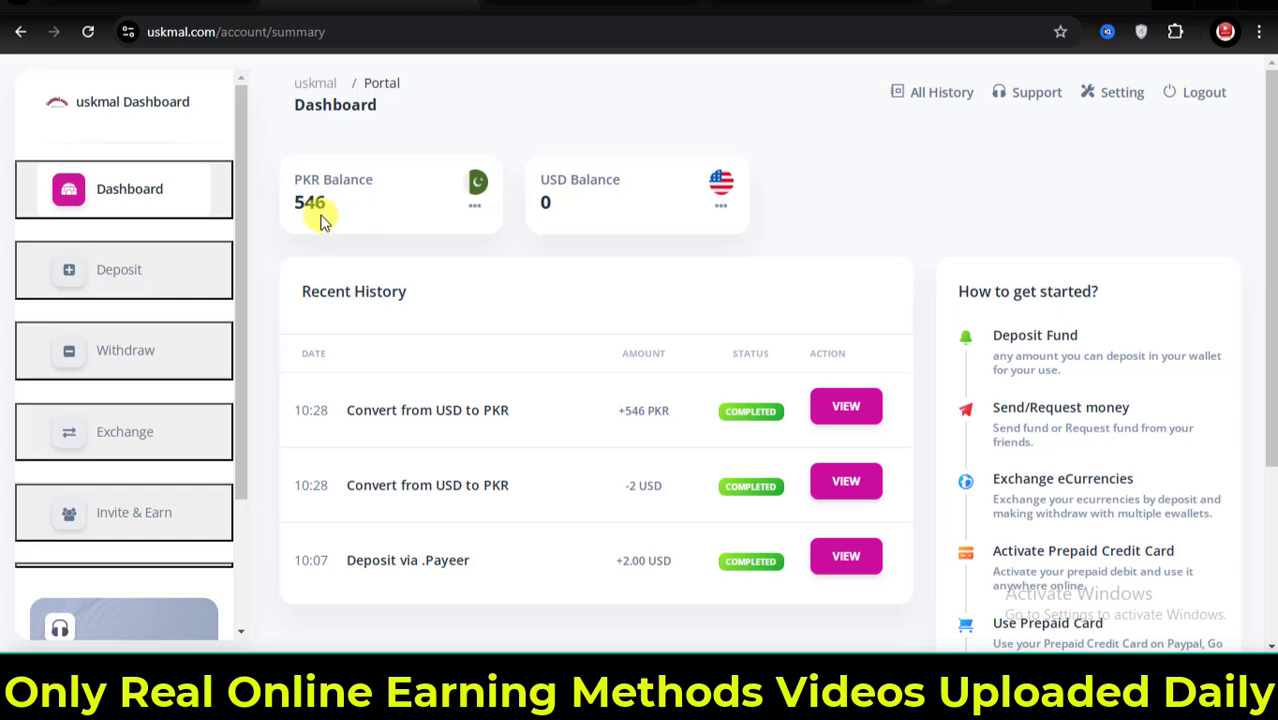
pyautogui.click(165, 358)
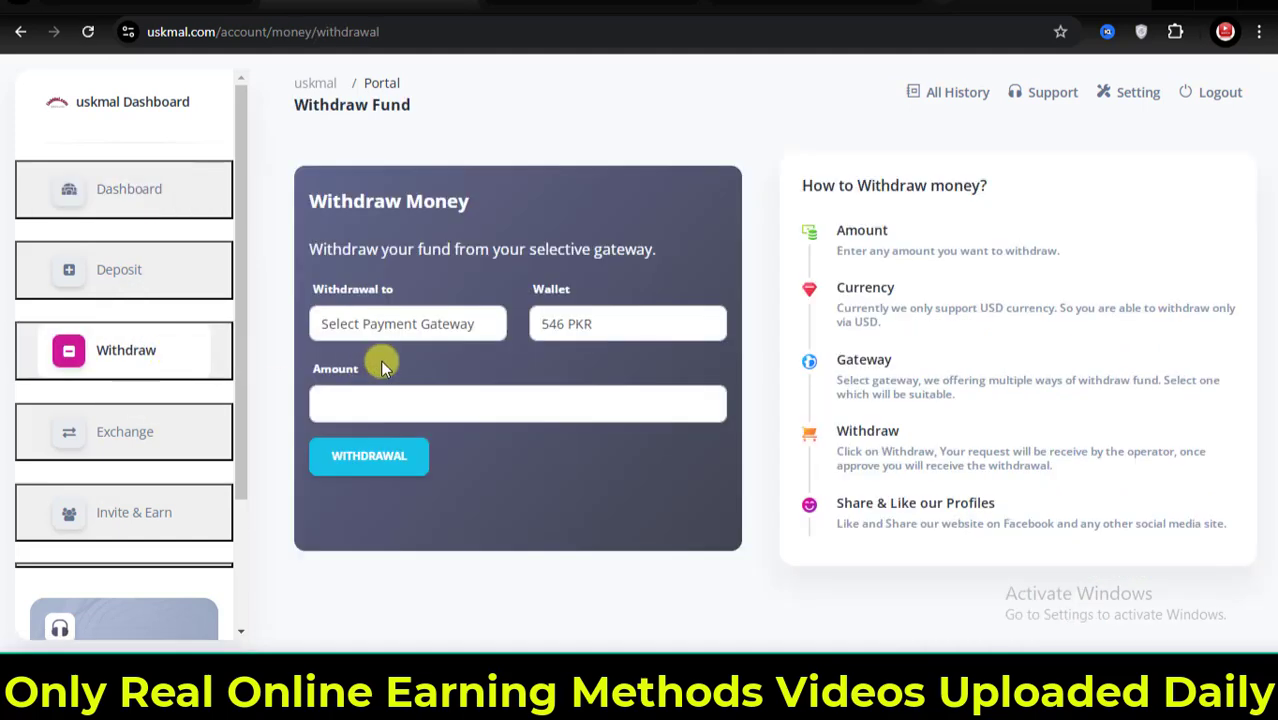
pyautogui.click(414, 322)
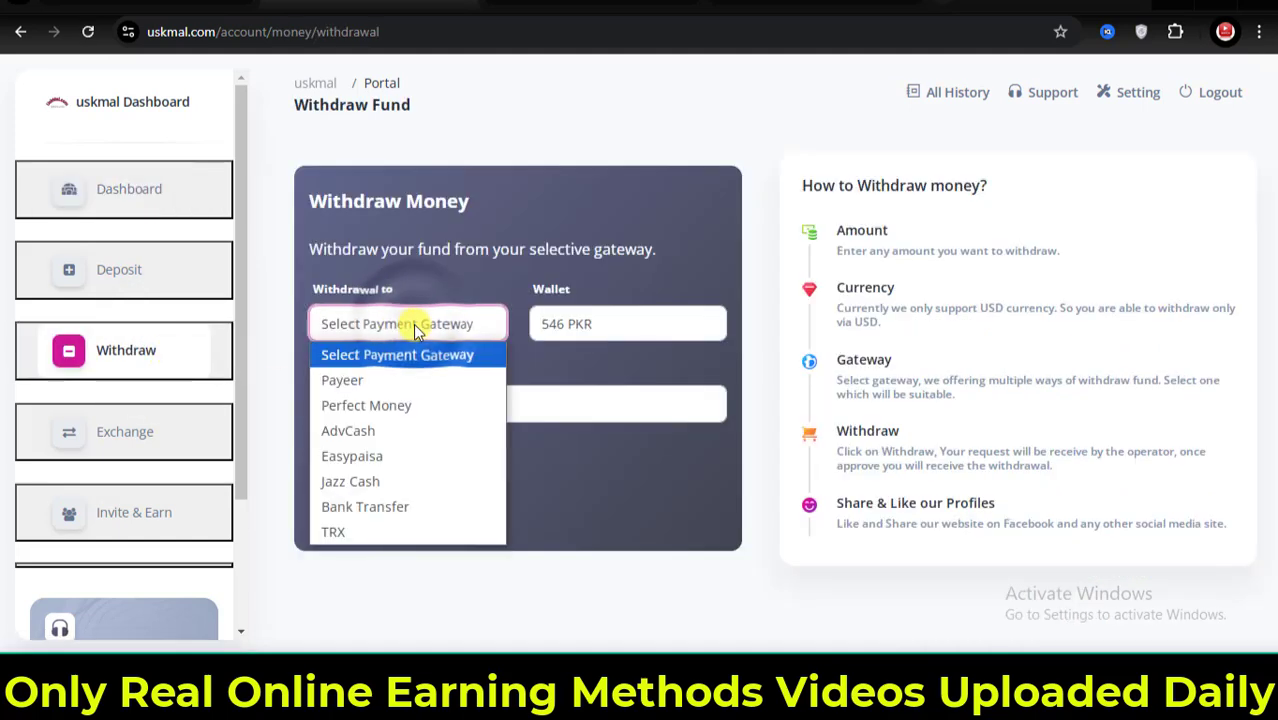
pyautogui.click(375, 481)
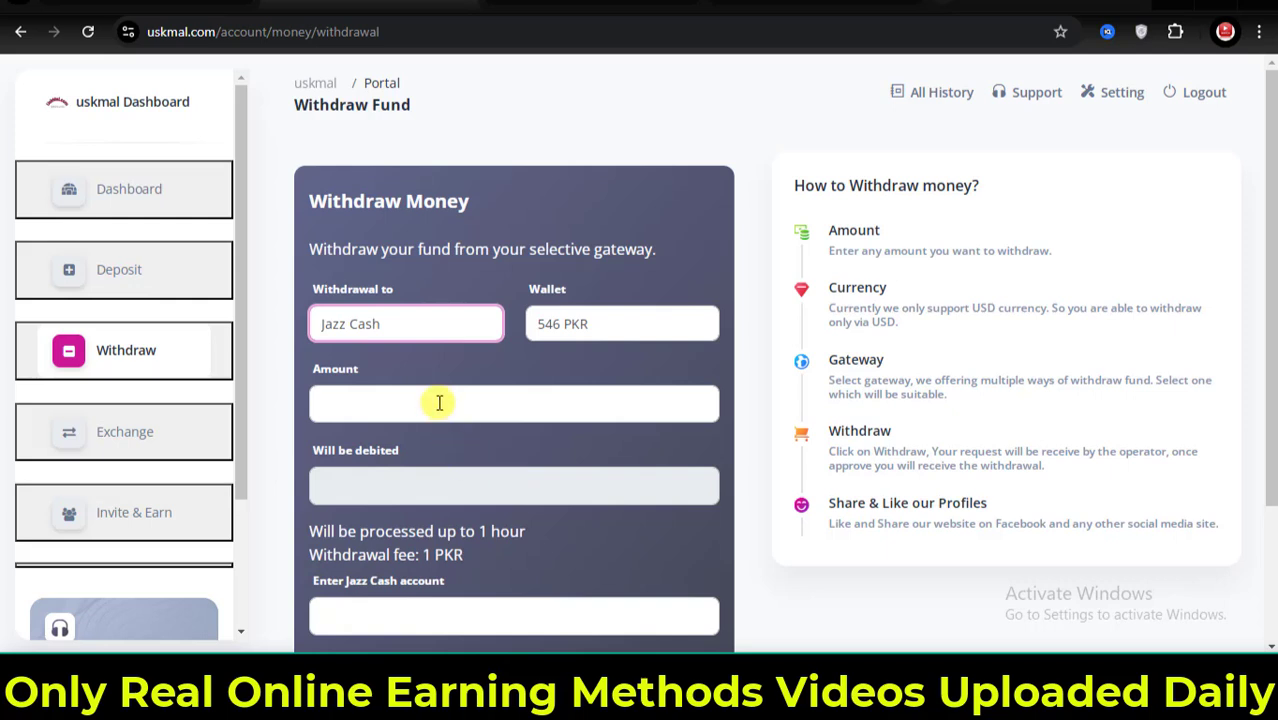
# - Set the withdrawal amount to 546 PKR, fill in the Jazz Cash account number and account holder's name, and submit the request
pyautogui.click(405, 400)
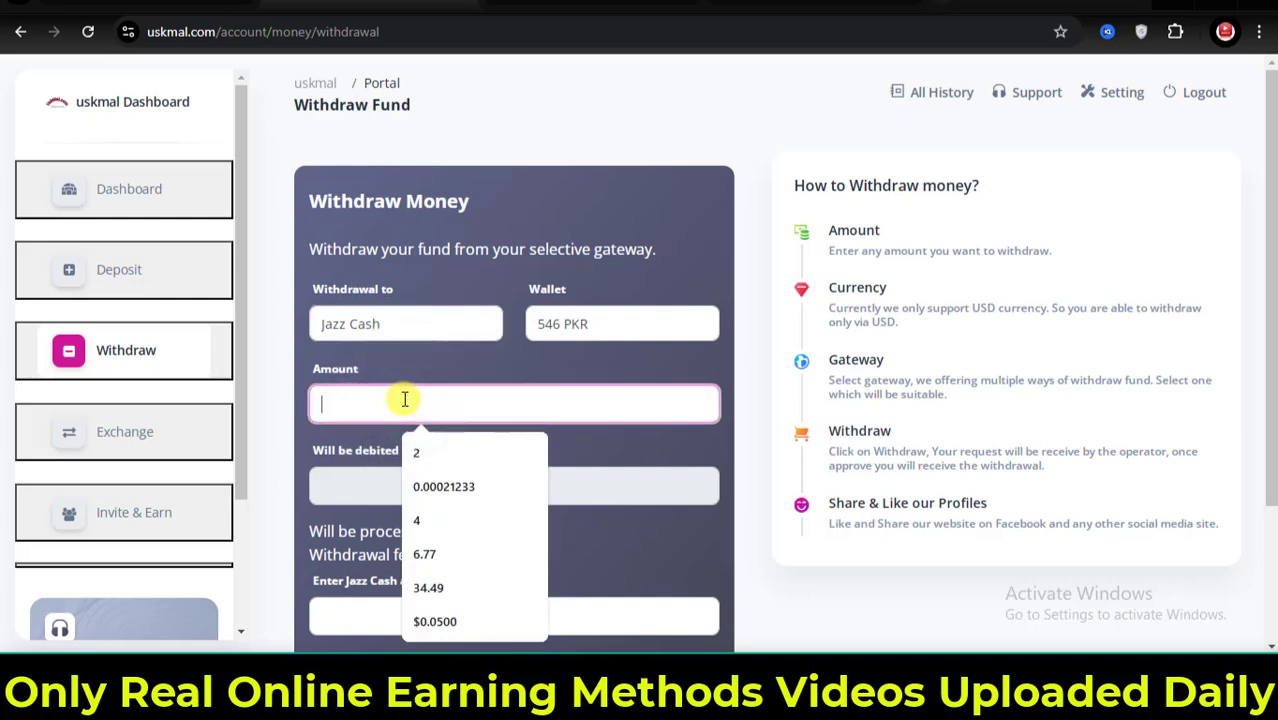
pyautogui.write('546')
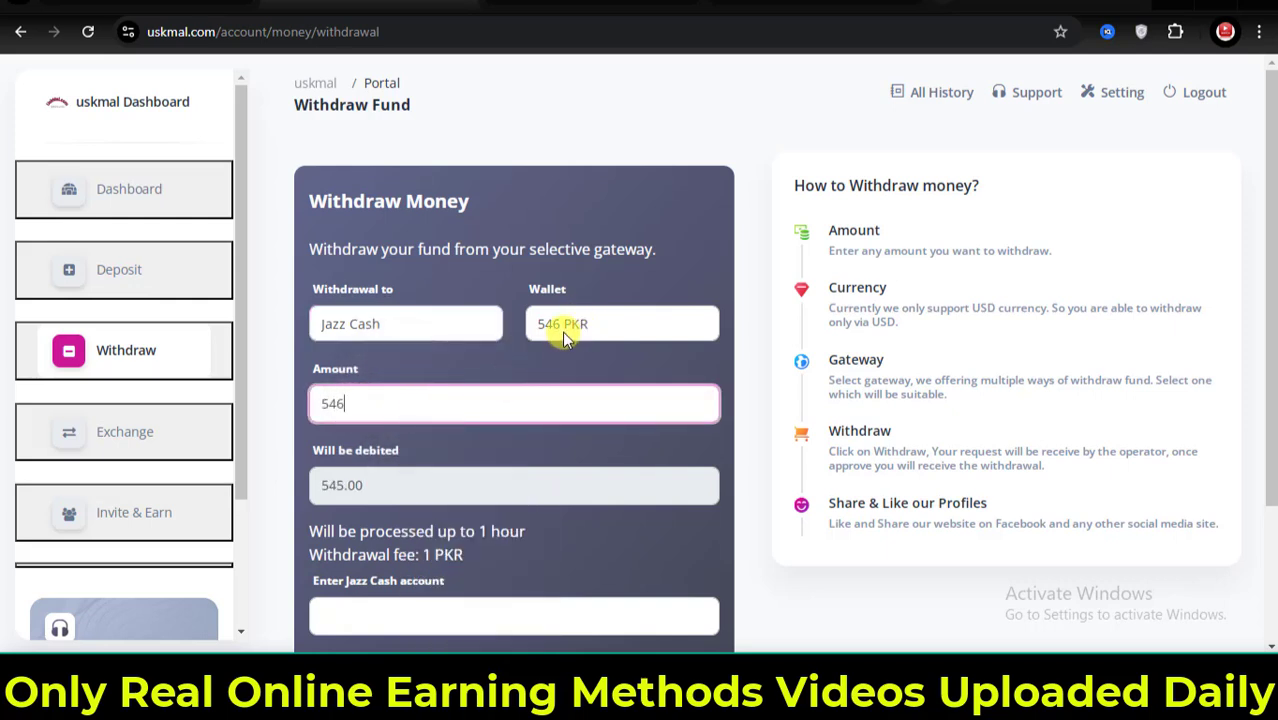
pyautogui.scroll(-2, 546, 339)
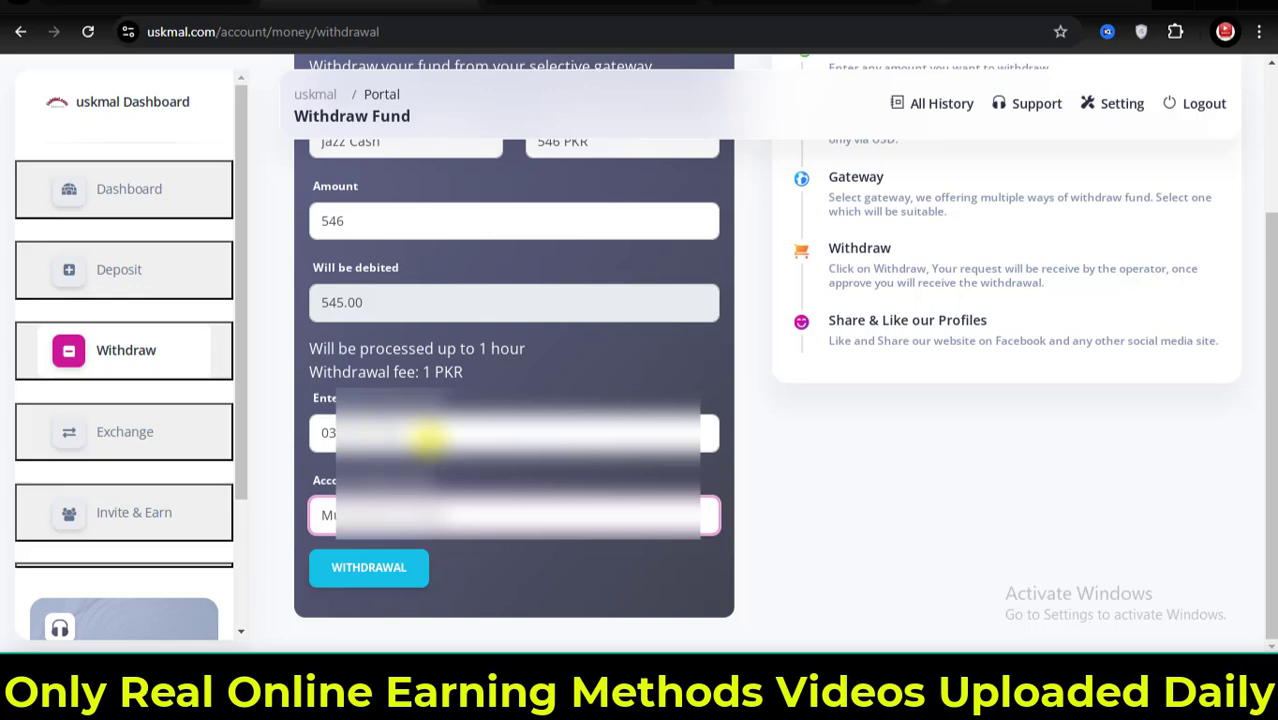
pyautogui.click(388, 570)
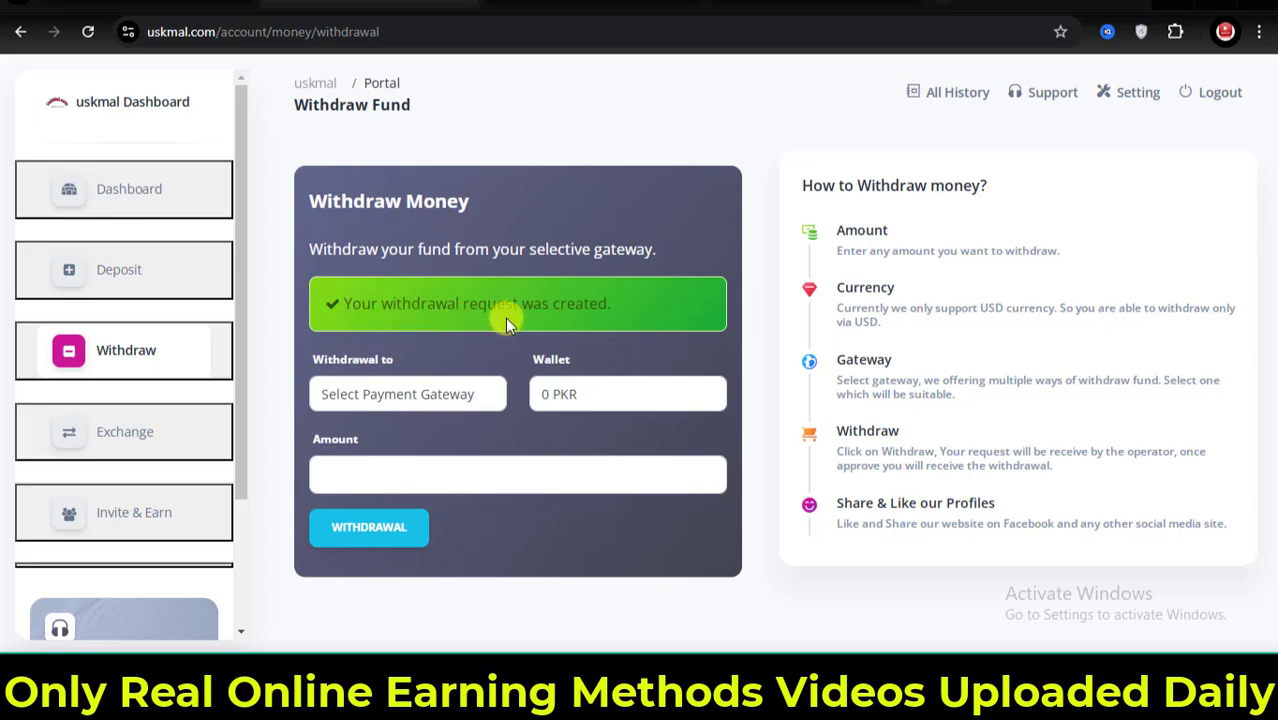
# - Return to the dashboard and refresh it to check the status of the Jazz Cash withdrawal in the recent history
pyautogui.click(190, 198)
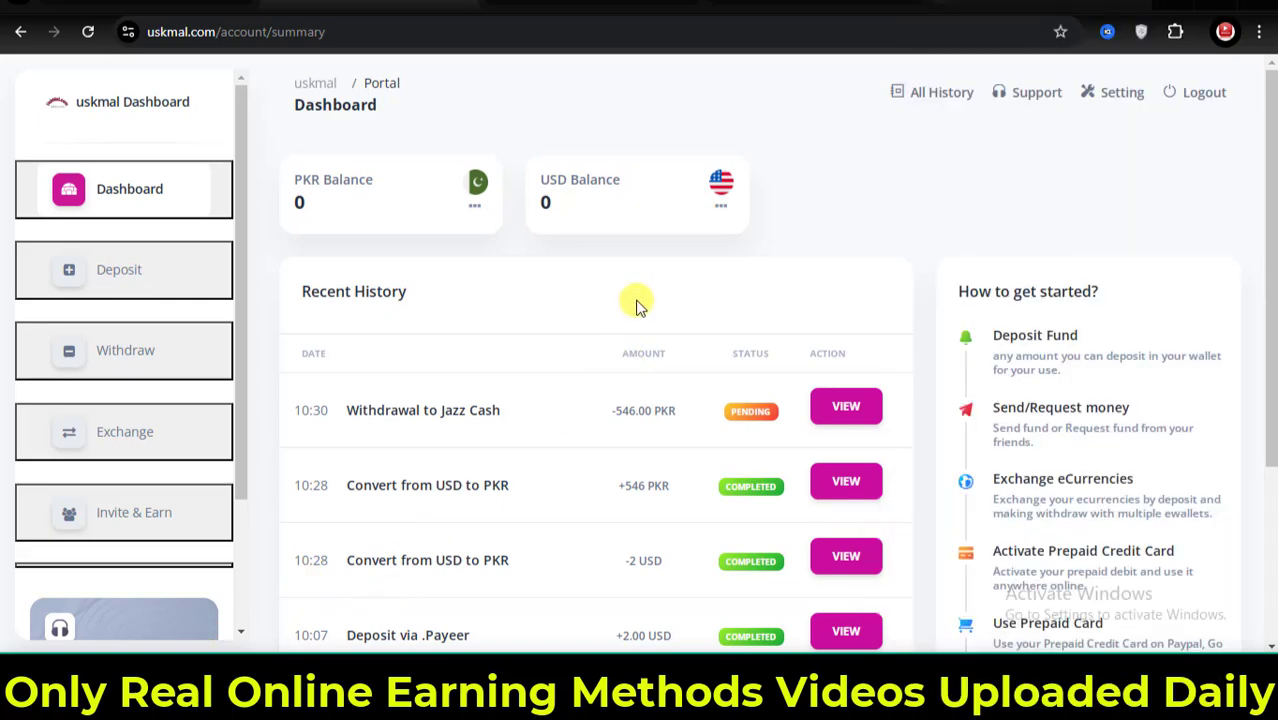
pyautogui.click(88, 31)
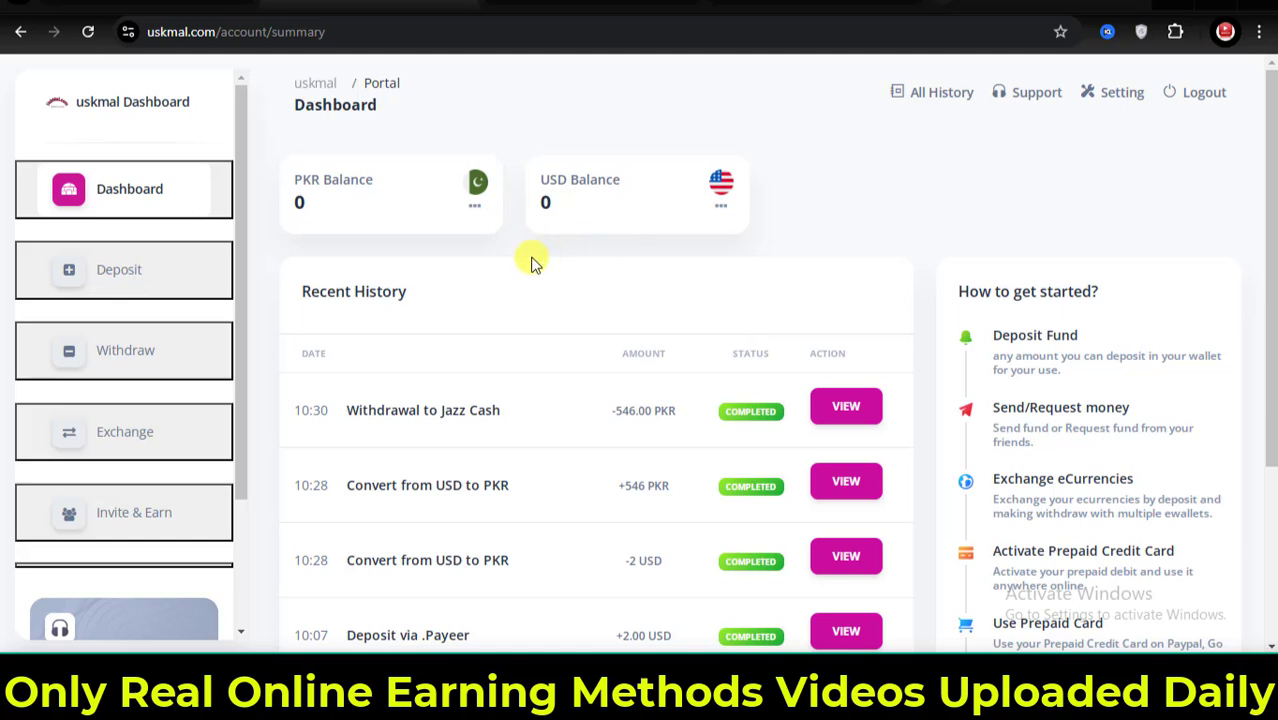
# - Open the Invite & Earn page and examine the referral link in the Friends to Friends section
pyautogui.click(142, 527)
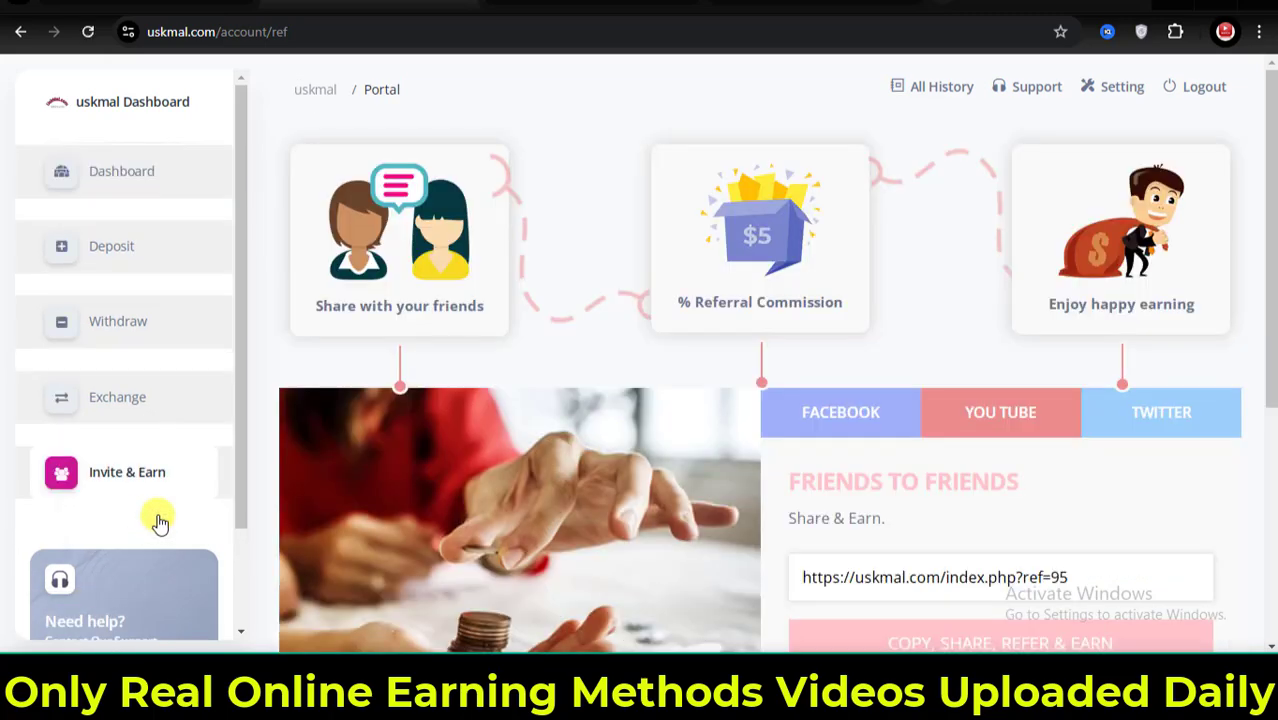
pyautogui.scroll(-1, 1025, 397)
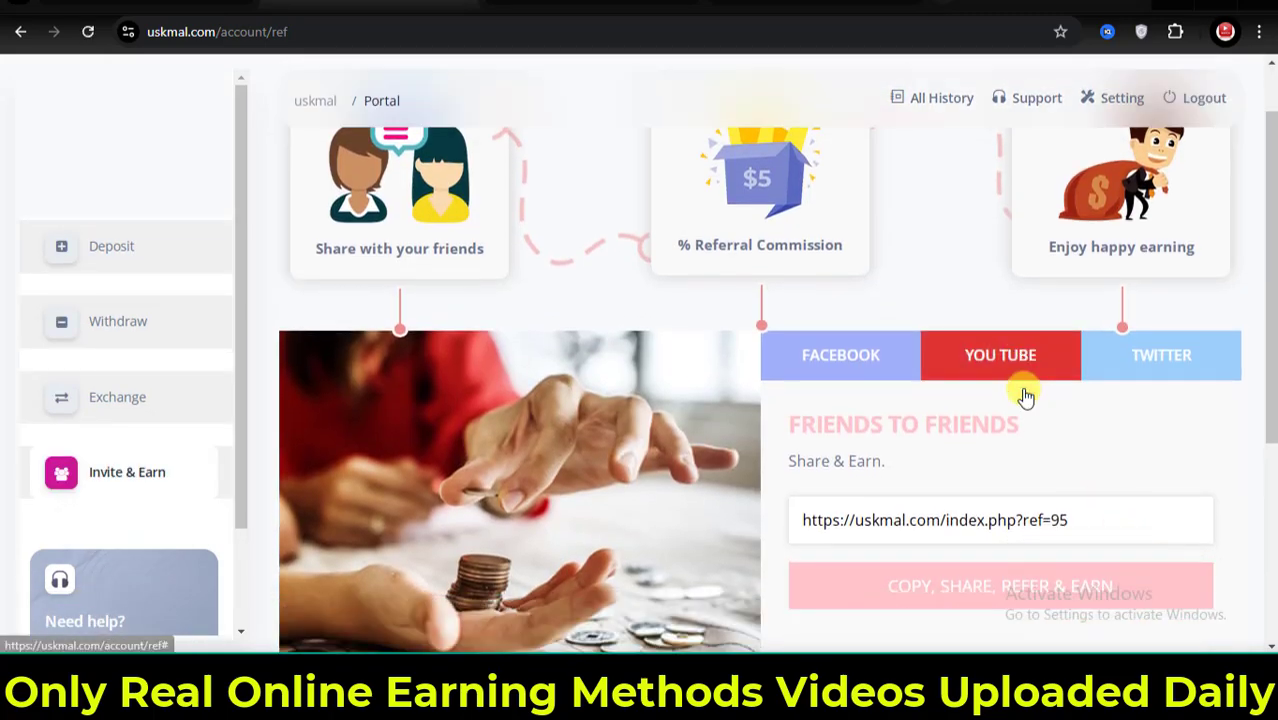
pyautogui.scroll(-2, 1025, 397)
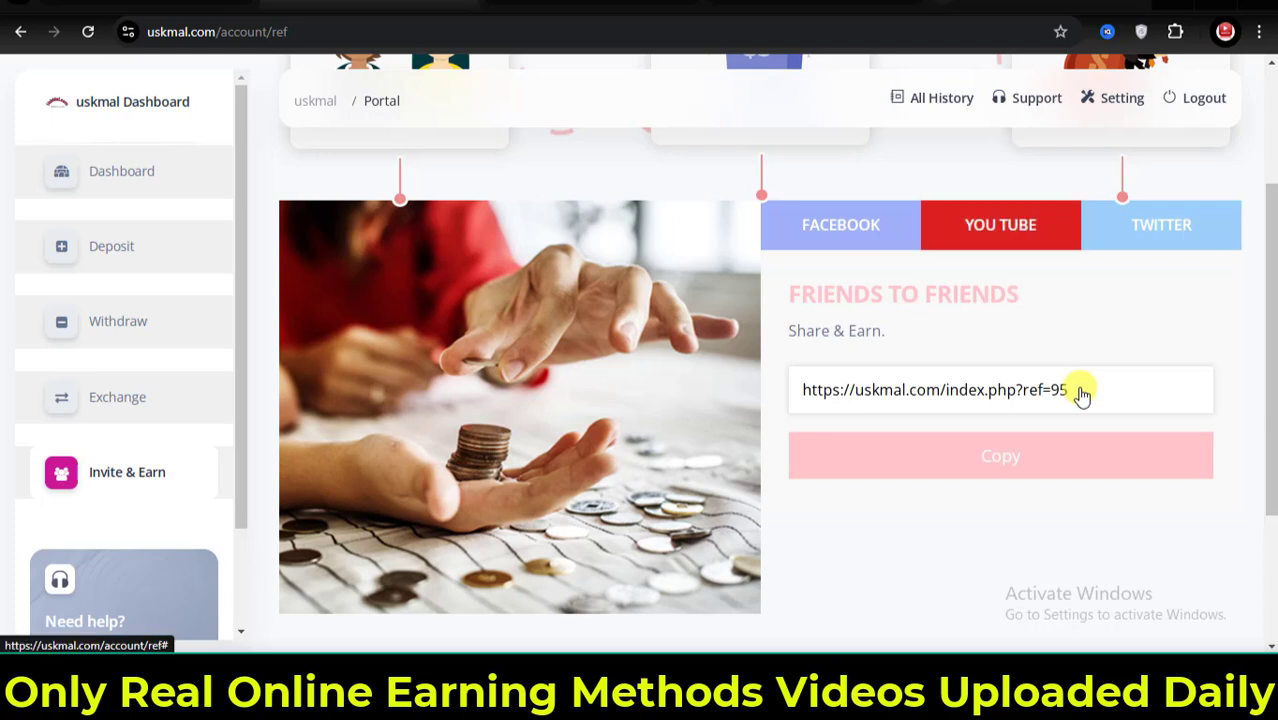
pyautogui.moveTo(1090, 384); pyautogui.dragTo(796, 391)
pyautogui.click(957, 343)
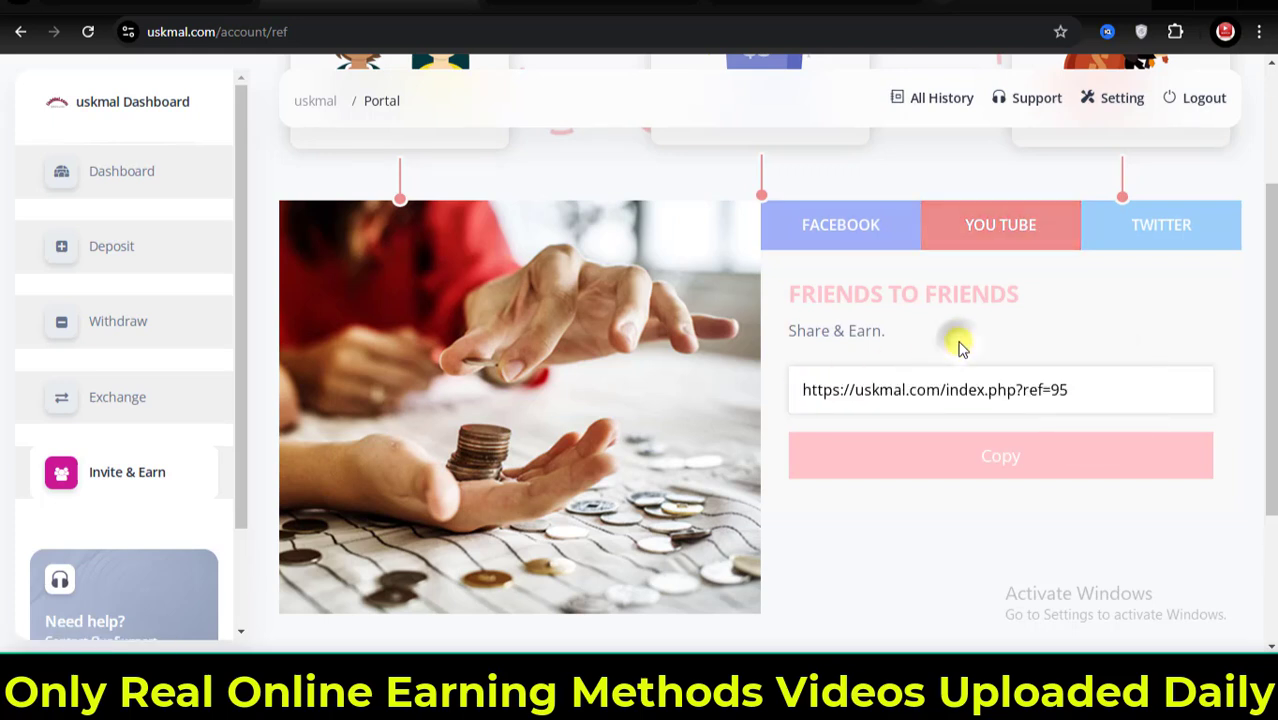